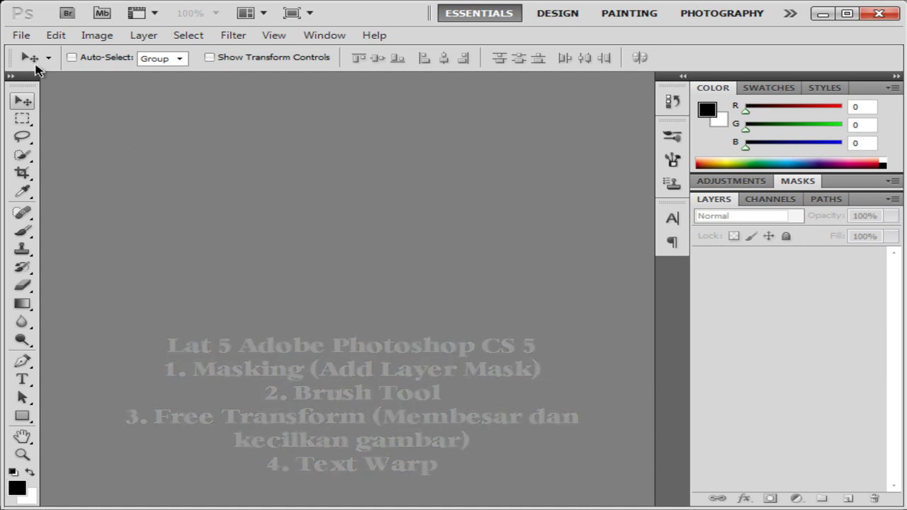
Open i-teeth.jpg from the UJIAN PHOTOSHOP folder
left_click(22, 37)
left_click(32, 65)
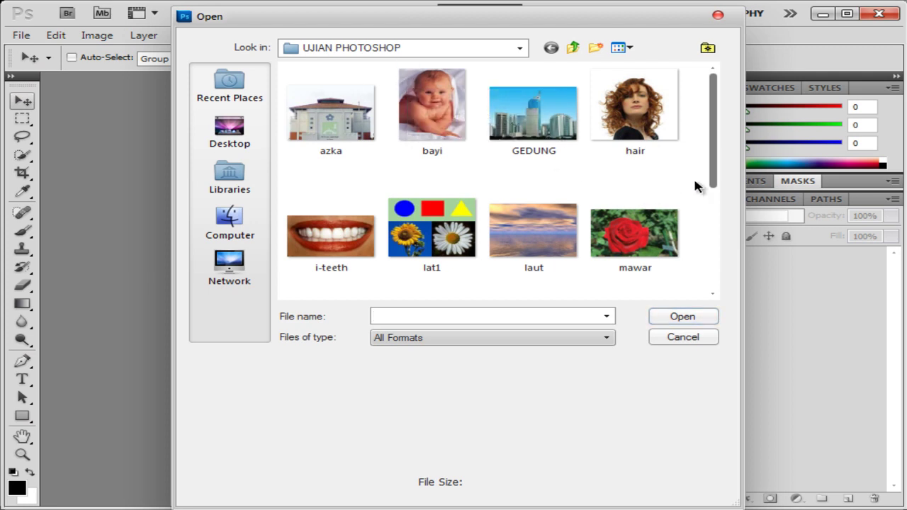
left_click(358, 237)
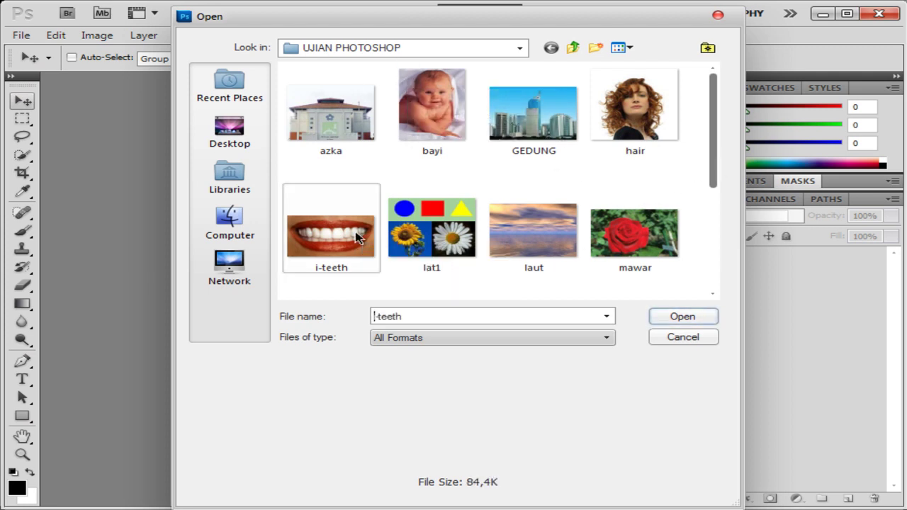
left_click(682, 317)
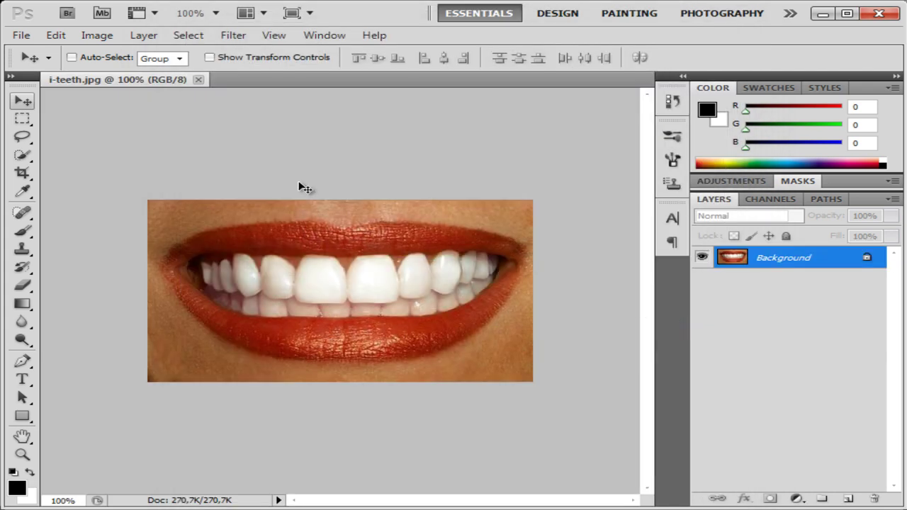
Open red_apple.jpg from the UJIAN PHOTOSHOP folder as a second document
left_click(21, 35)
left_click(25, 64)
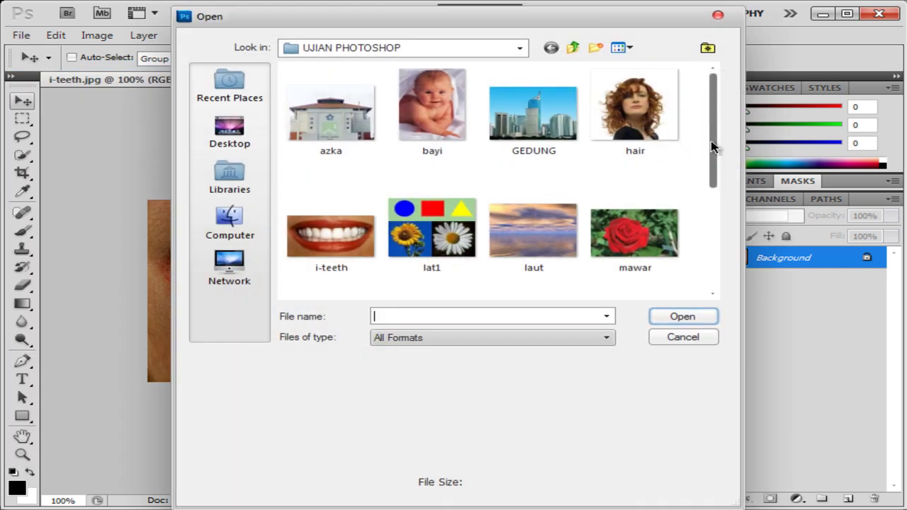
left_click_drag(718, 154, 715, 206)
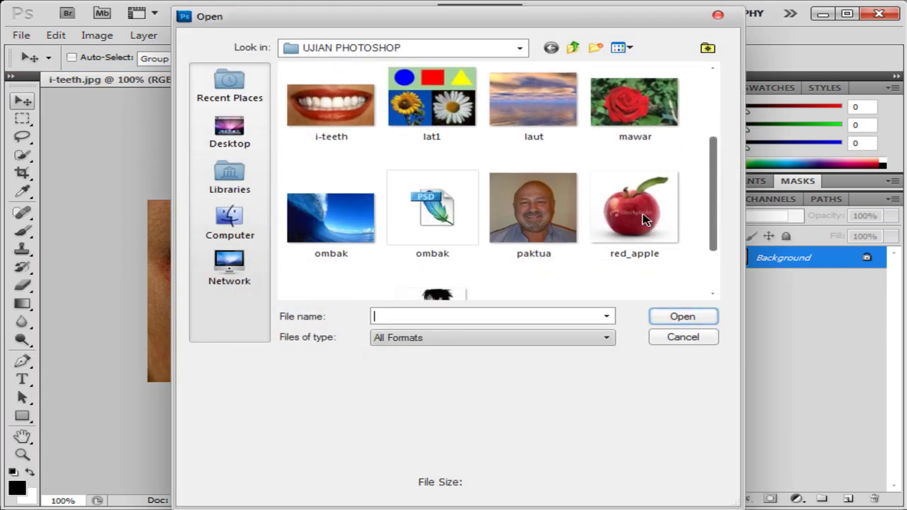
left_click(640, 219)
left_click(685, 320)
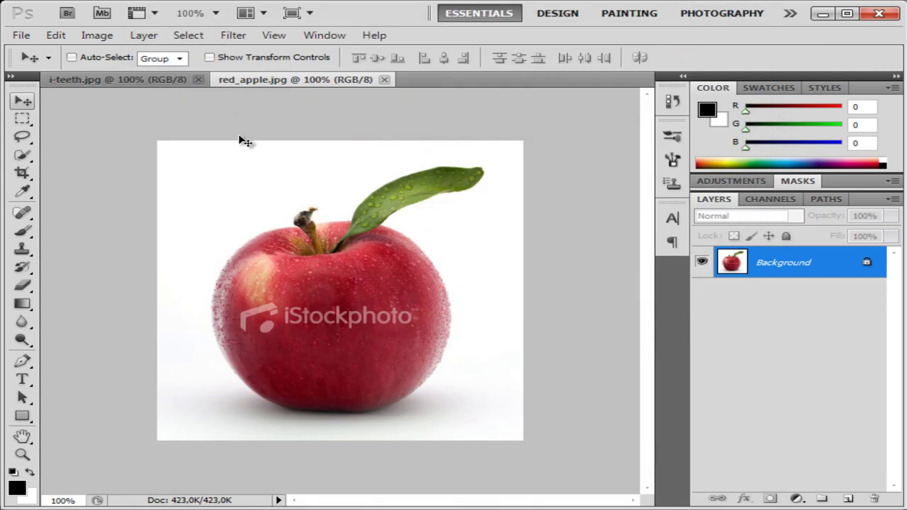
Tile the i-teeth.jpg and red_apple.jpg windows side by side
left_click(153, 81)
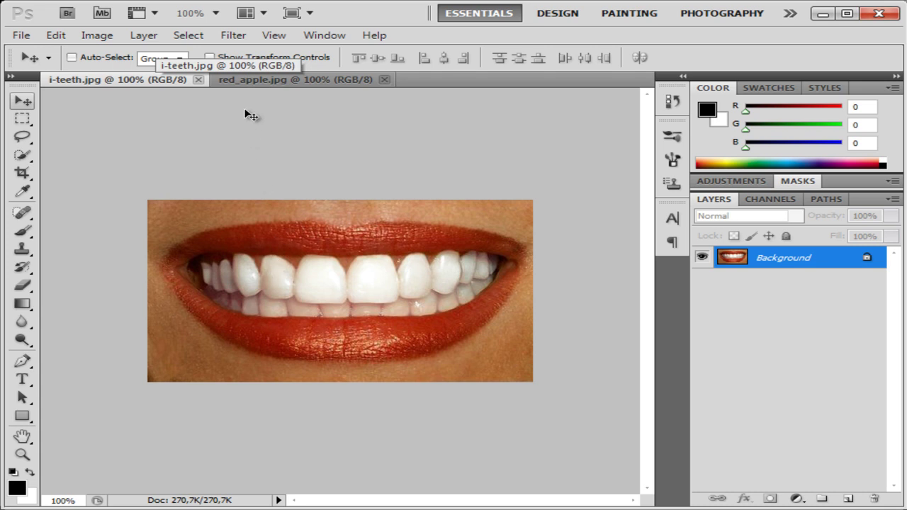
left_click(272, 83)
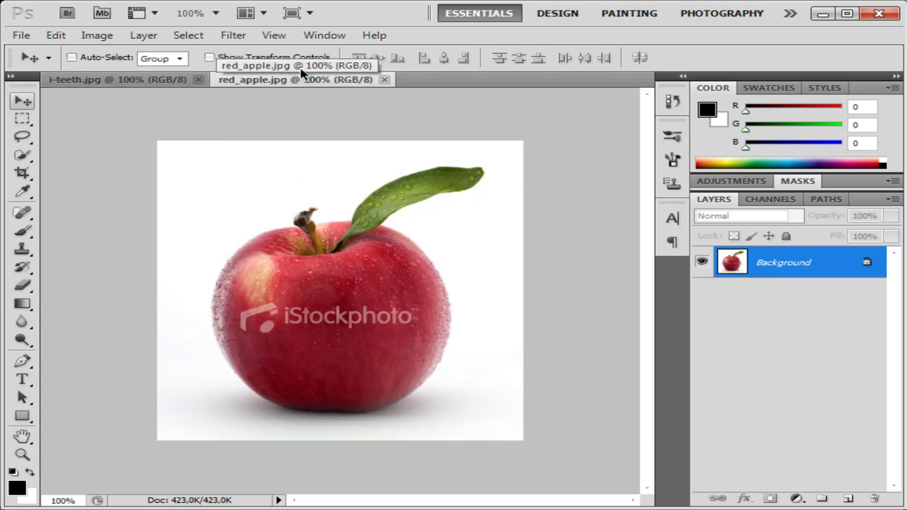
left_click(324, 39)
mouse_move(333, 51)
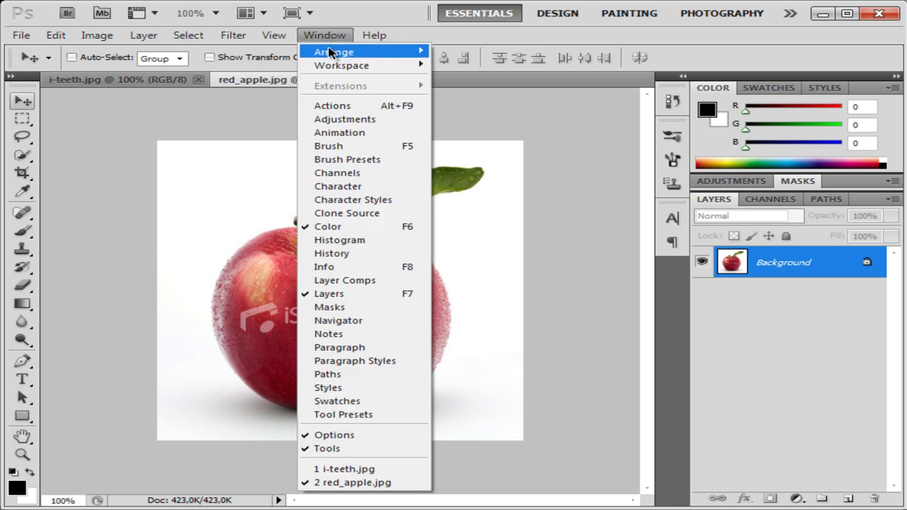
left_click(451, 65)
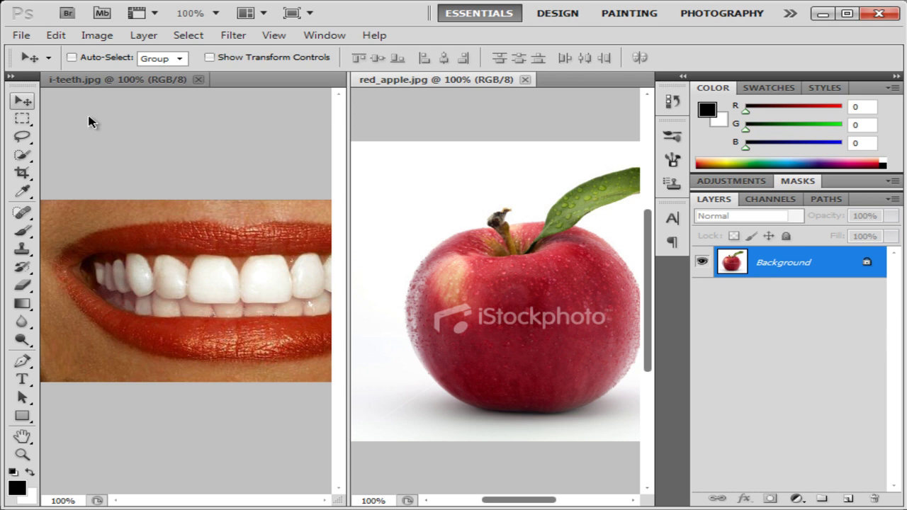
Drag the teeth image into red_apple.jpg as Layer 1, then close i-teeth.jpg
left_click(24, 104)
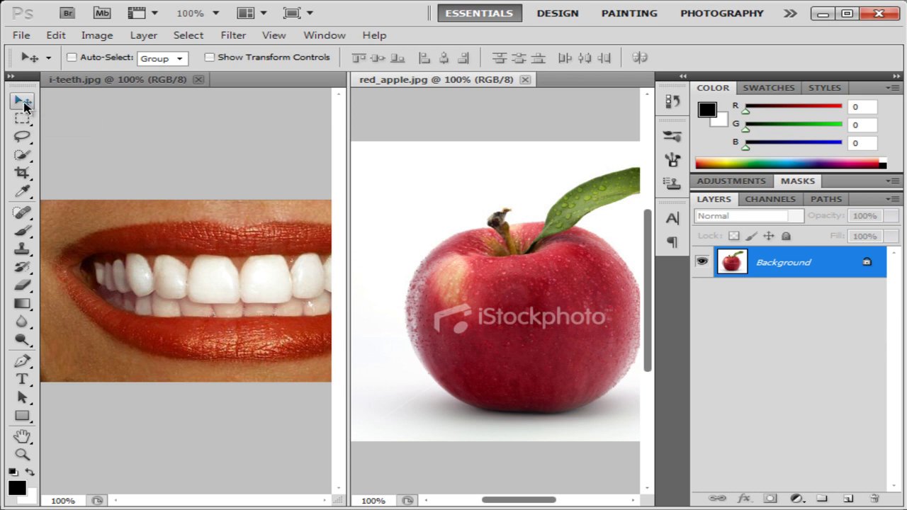
left_click(170, 247)
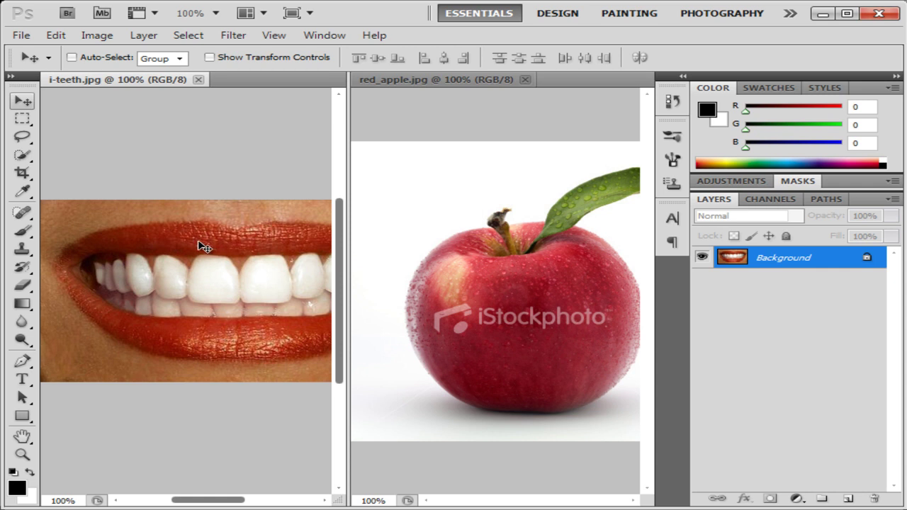
mouse_move(205, 247)
left_mouse_down()
mouse_move(489, 251)
mouse_move(497, 263)
left_mouse_up()
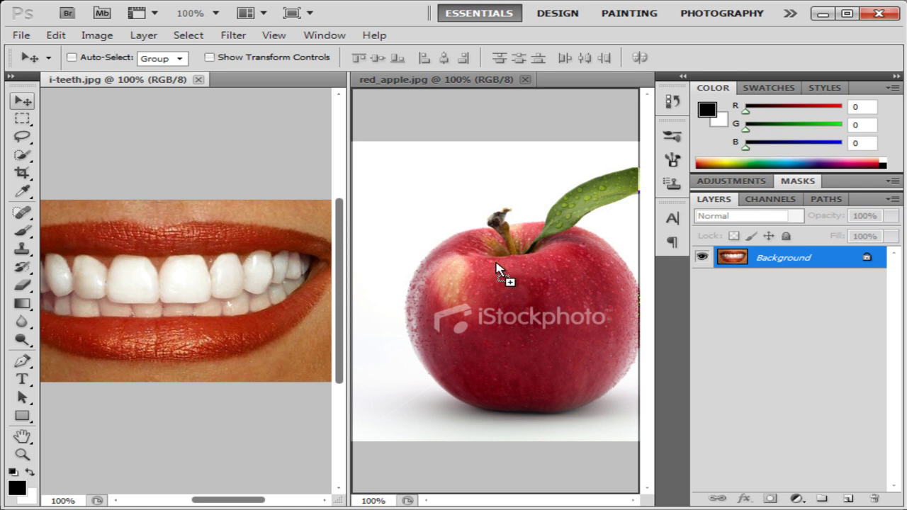
left_click_drag(496, 263, 499, 264)
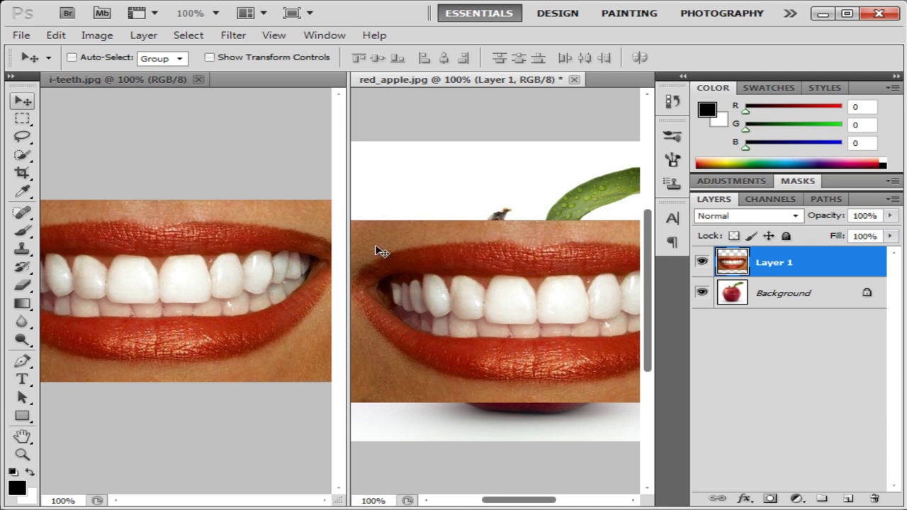
left_click(199, 80)
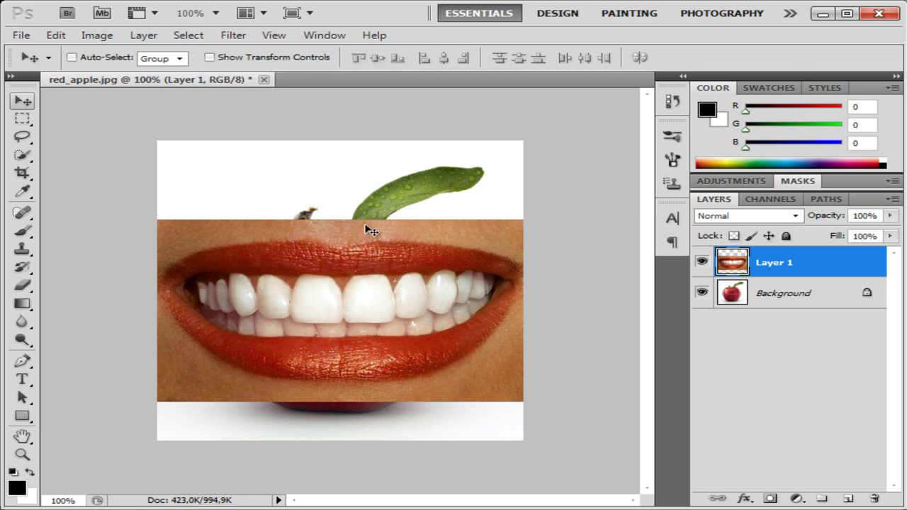
Move Layer 1's mouth higher on the apple, just below the leaf
mouse_move(344, 268)
left_mouse_down()
mouse_move(362, 211)
mouse_move(318, 284)
left_mouse_up()
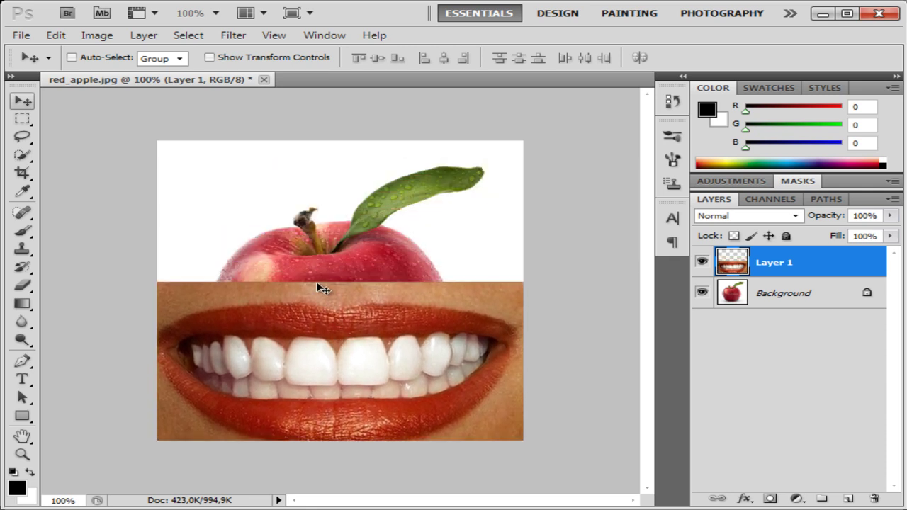
mouse_move(361, 310)
left_mouse_down()
mouse_move(368, 221)
mouse_move(369, 284)
mouse_move(364, 258)
left_mouse_up()
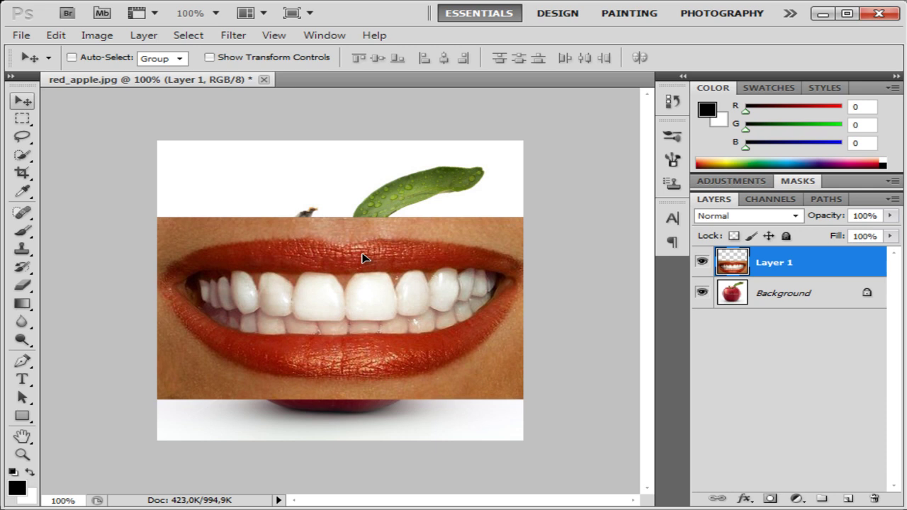
left_click_drag(364, 258, 365, 255)
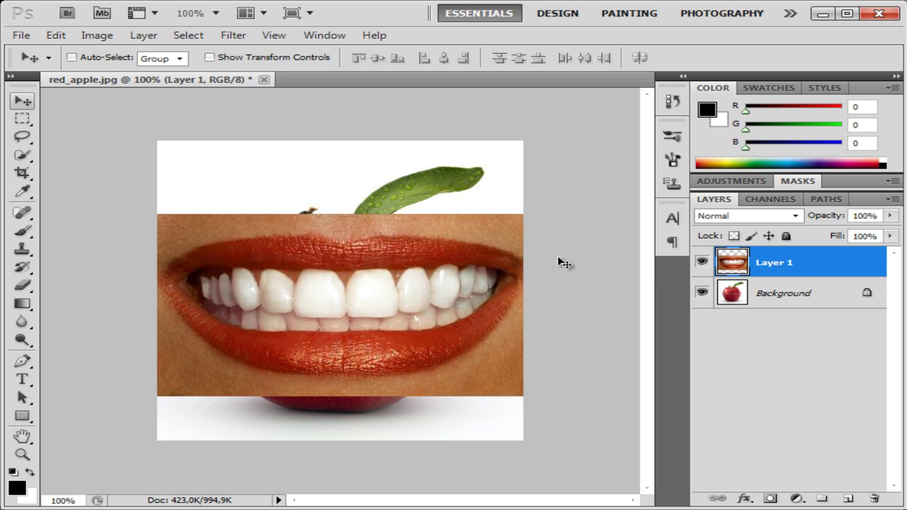
Free Transform Layer 1 and scale the mouth proportionally to 70.35%
left_click(58, 35)
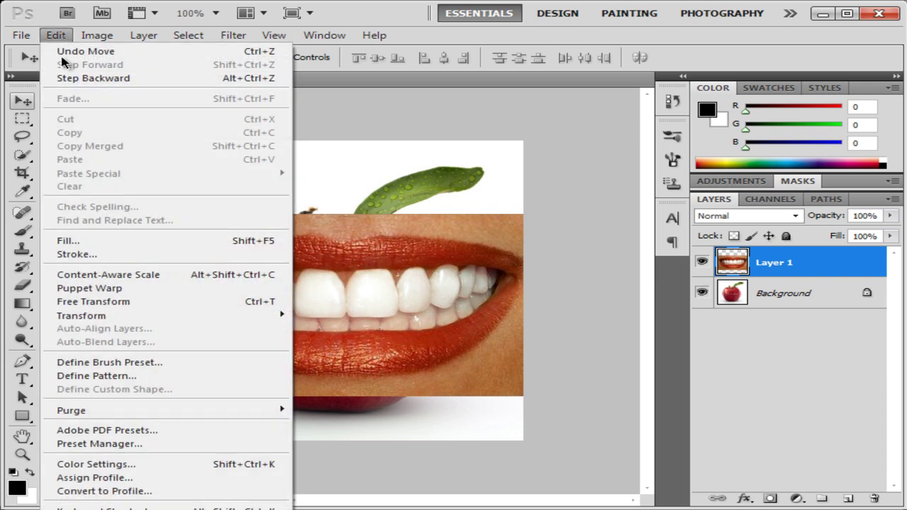
left_click(266, 305)
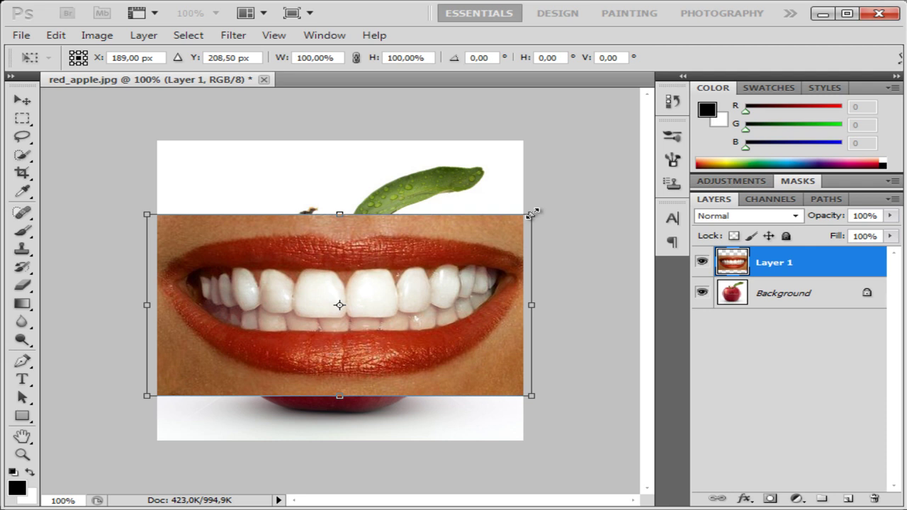
left_click_drag(533, 213, 431, 286)
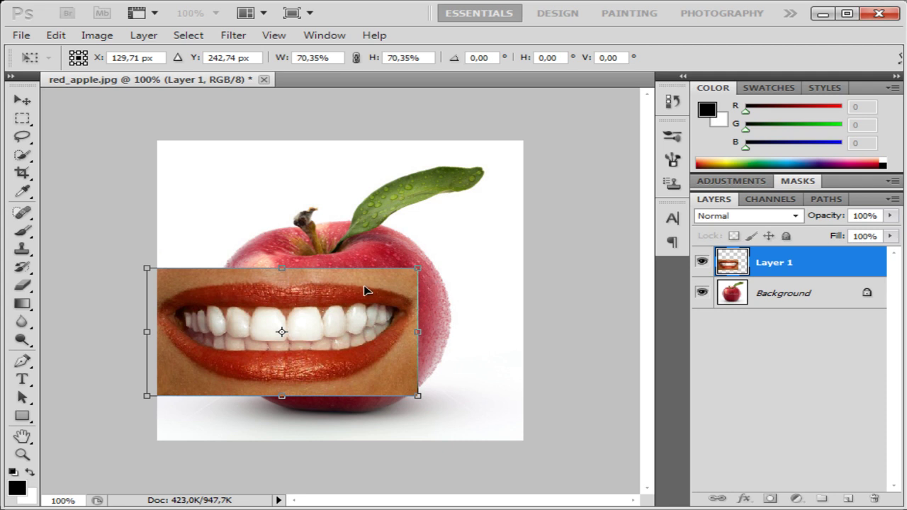
Centre the mouth on the apple's lower half and shrink it to about 61%
left_click_drag(331, 291, 404, 283)
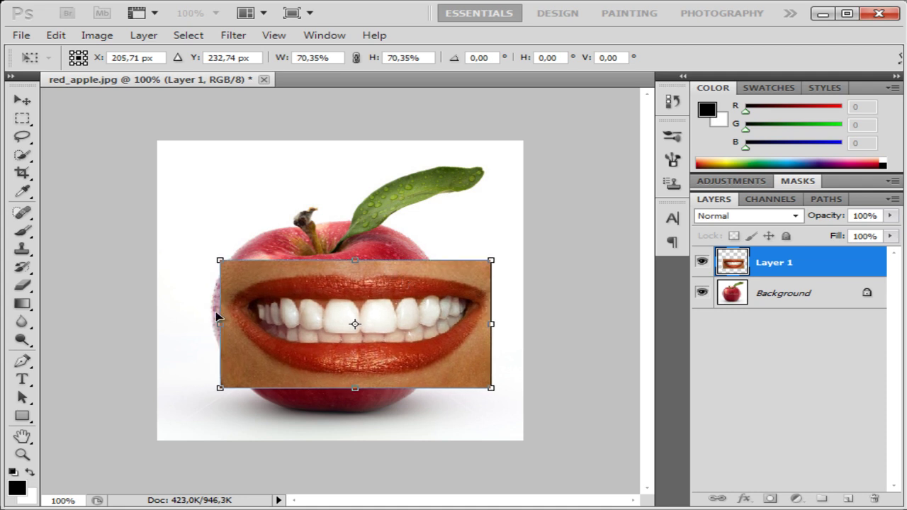
left_click_drag(319, 284, 314, 286)
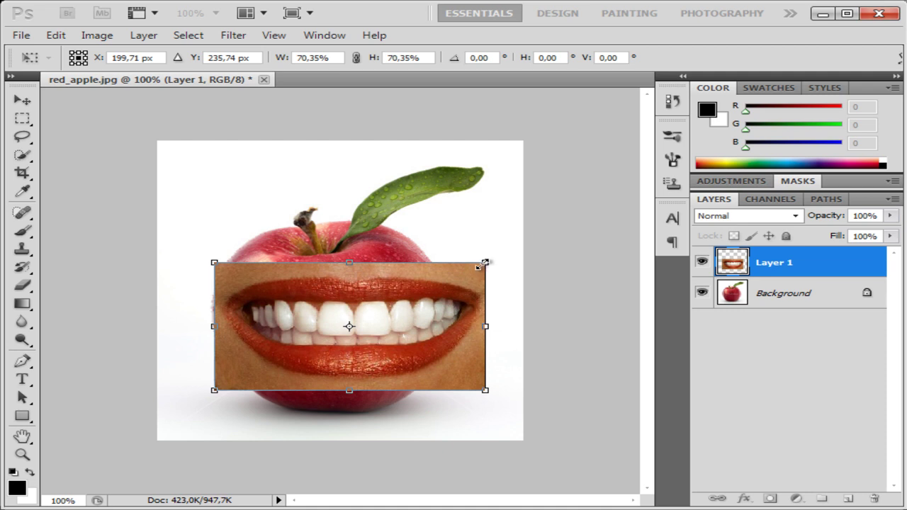
left_click_drag(485, 263, 449, 279)
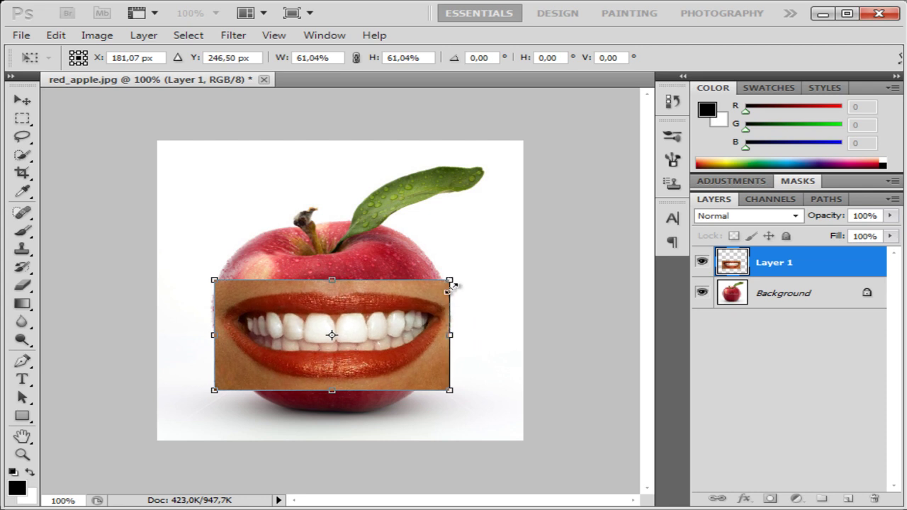
left_click_drag(447, 282, 450, 281)
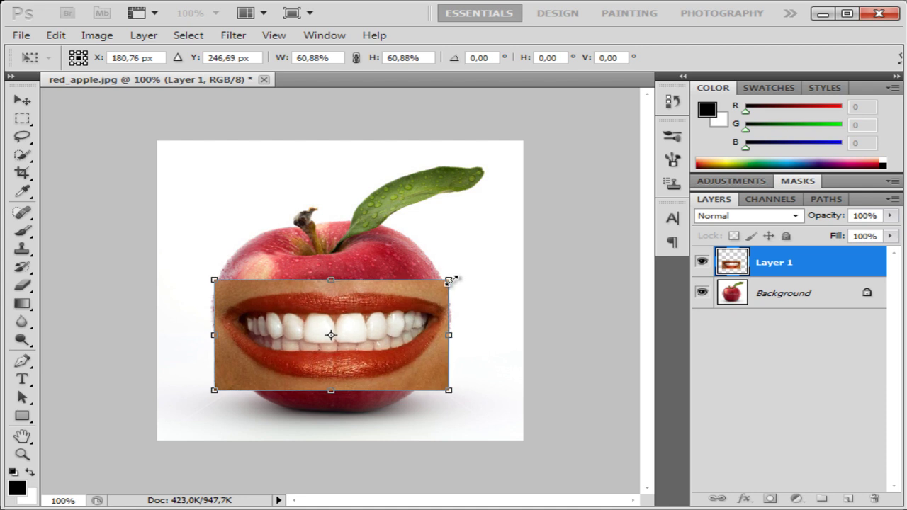
left_click_drag(404, 316, 405, 313)
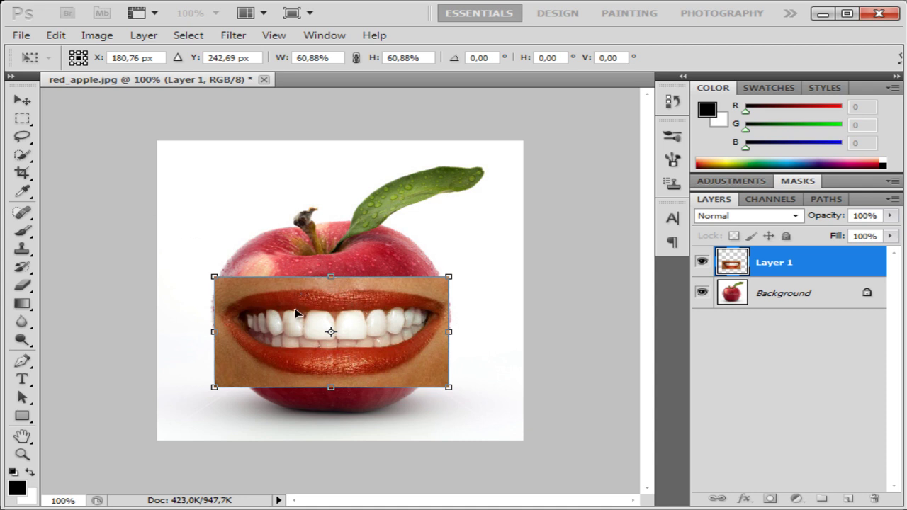
left_click(22, 100)
Dismiss the apply prompt and commit the mouth's Free Transform with Enter
left_click(458, 214)
key("Return")
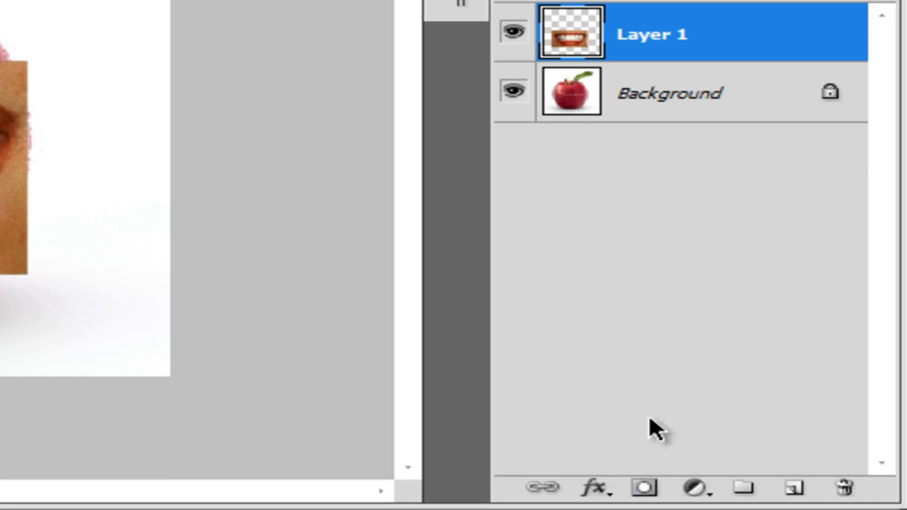
Attach a white layer mask to Layer 1 from the Layers panel
left_click(643, 489)
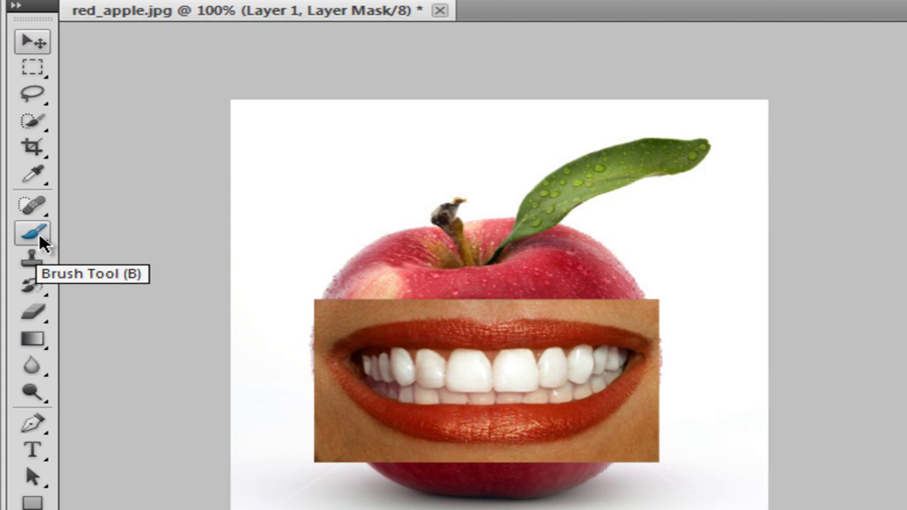
Set the Brush tool to 30 px and swap colours to a white foreground
left_click(40, 237)
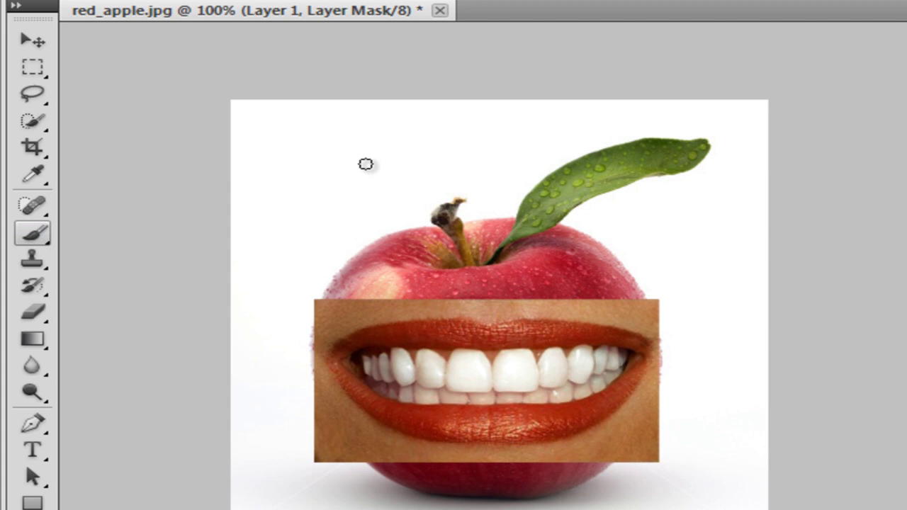
right_click(324, 160)
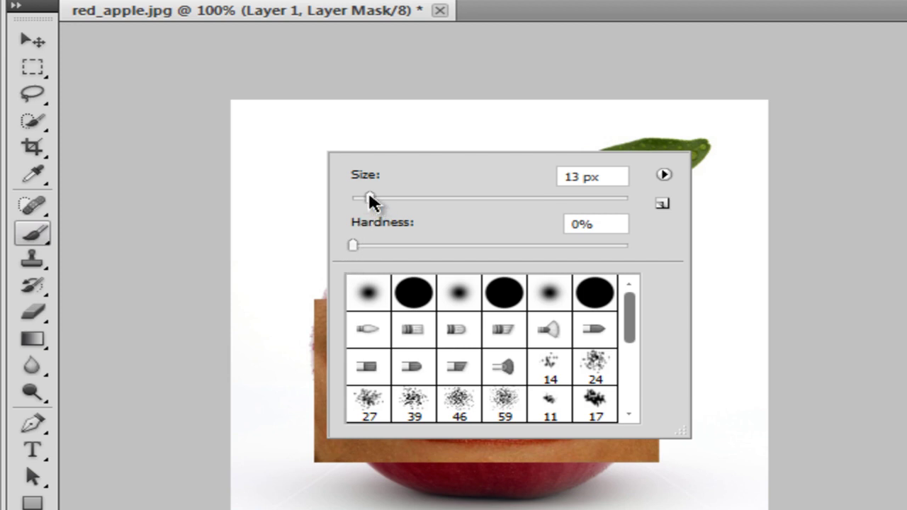
mouse_move(369, 201)
left_mouse_down()
mouse_move(395, 202)
mouse_move(375, 199)
left_mouse_up()
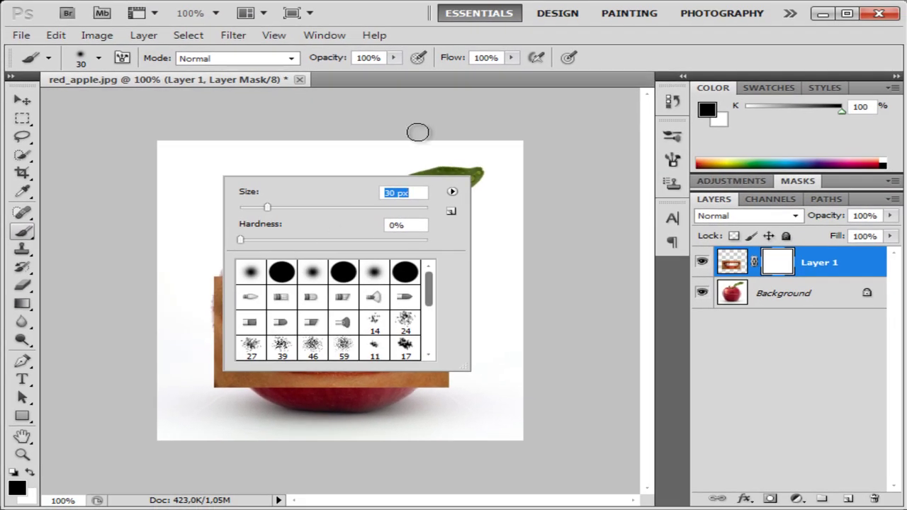
key("Return")
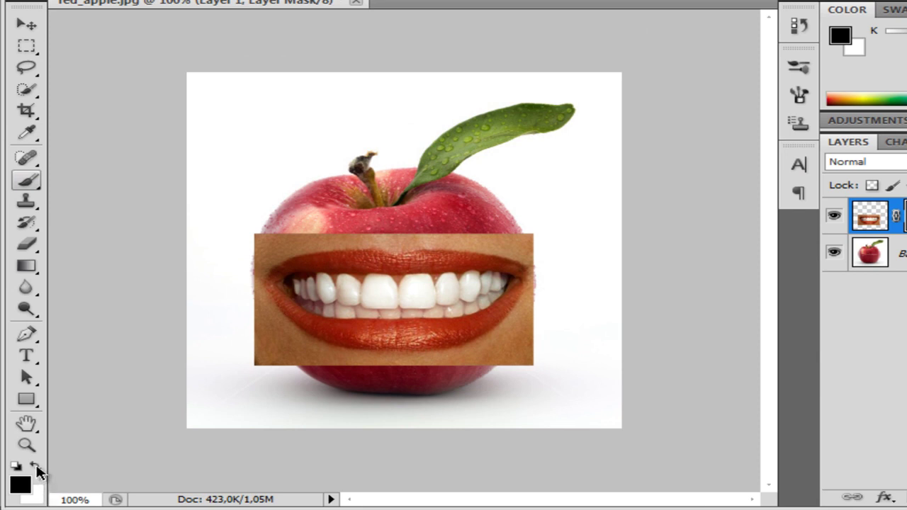
left_click(35, 466)
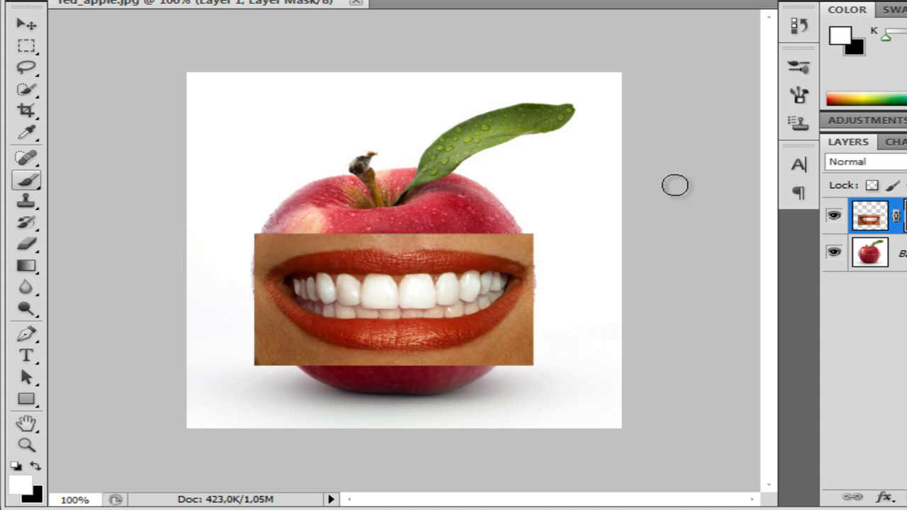
Undo the mouth mask's three brush strokes by reverting History to the Add Layer Mask state
left_click(799, 26)
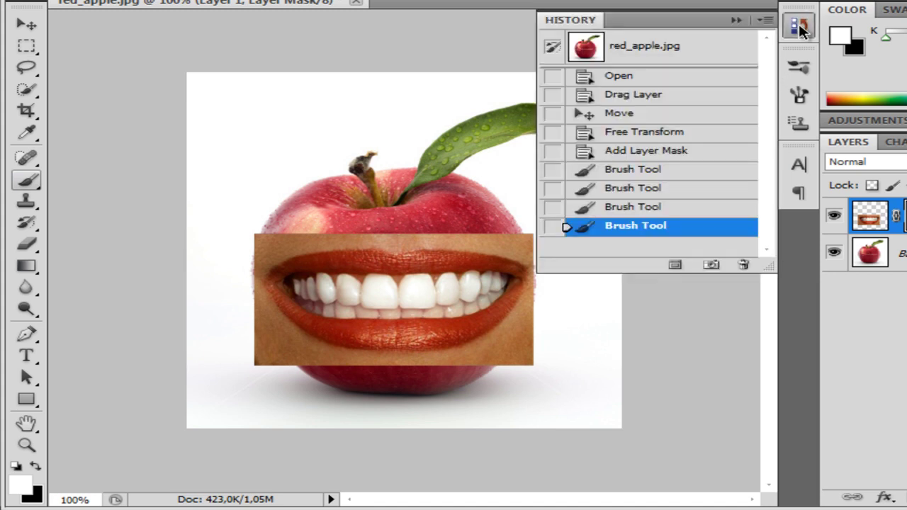
left_click_drag(484, 250, 511, 257)
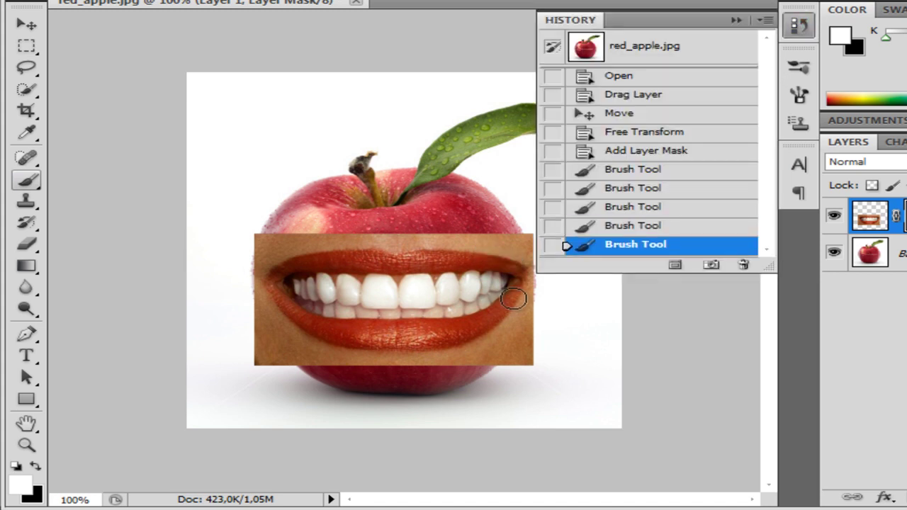
left_click_drag(517, 298, 514, 355)
left_click_drag(515, 314, 337, 352)
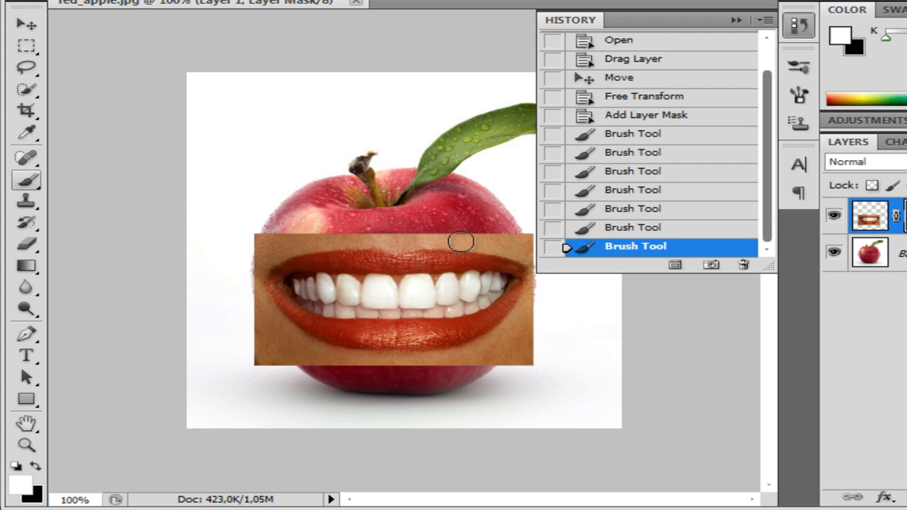
left_click(635, 121)
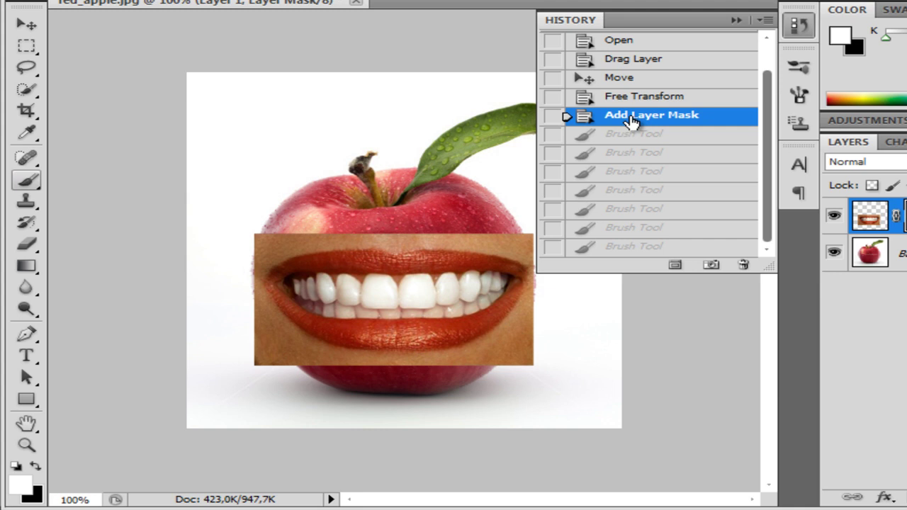
left_click(737, 19)
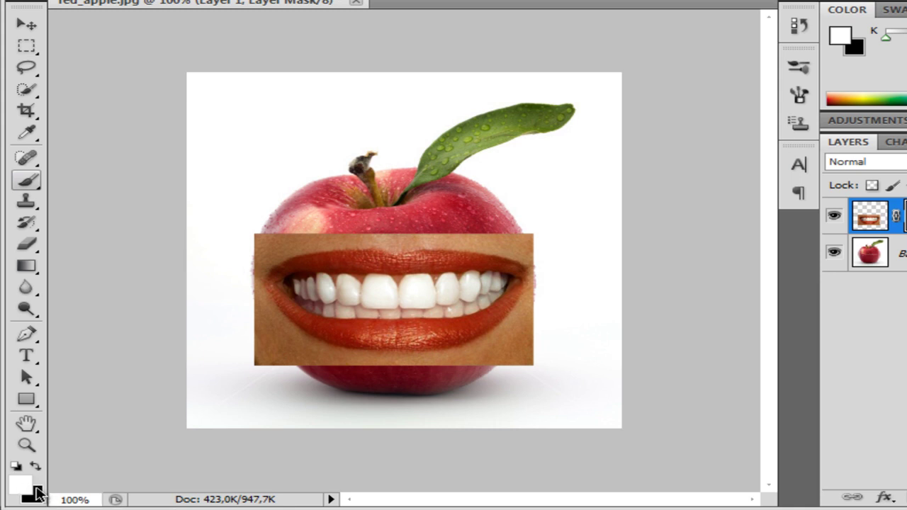
left_click(35, 466)
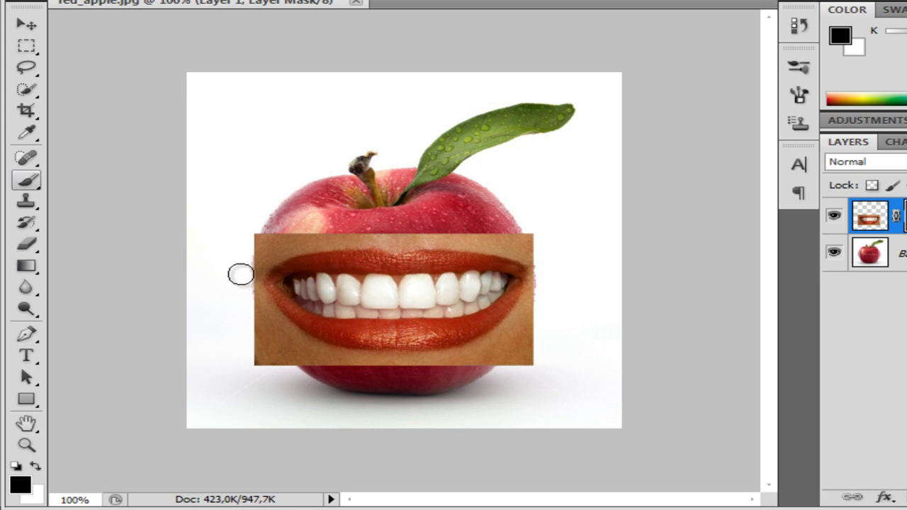
mouse_move(274, 208)
left_mouse_down()
mouse_move(276, 410)
mouse_move(318, 359)
mouse_move(375, 359)
left_mouse_up()
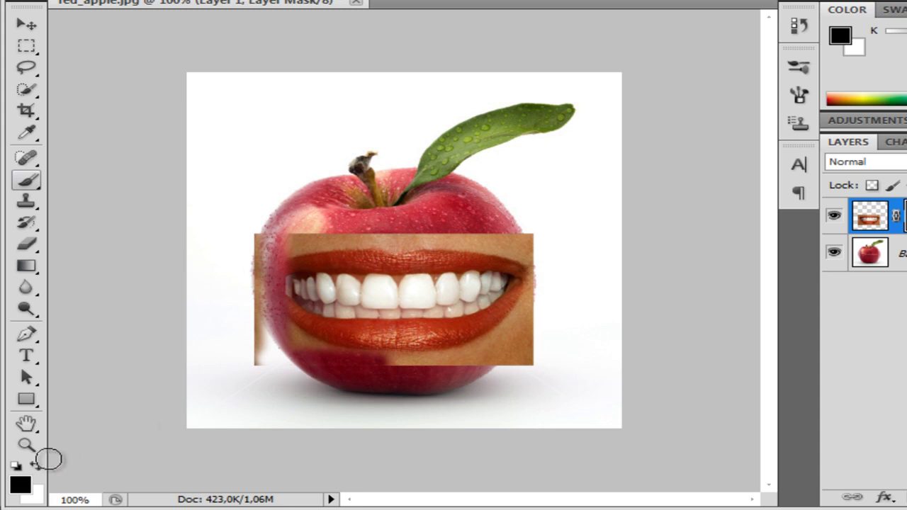
left_click(36, 467)
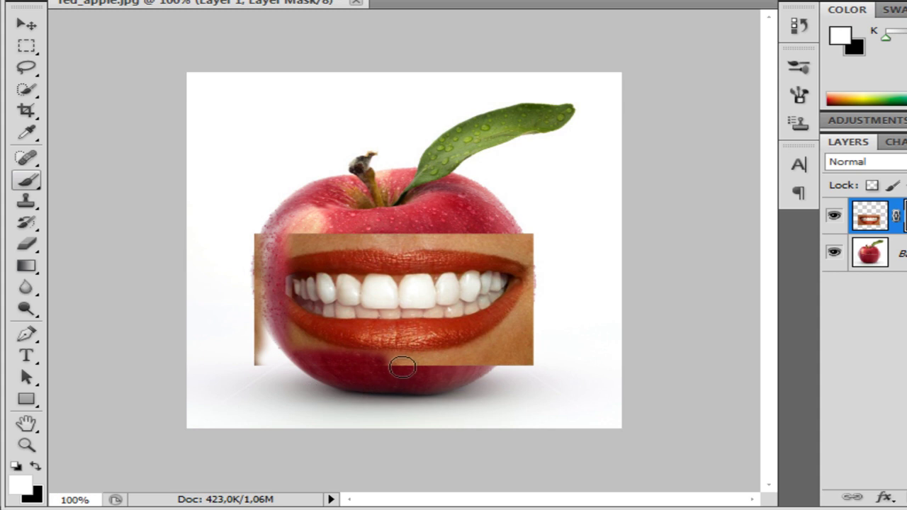
mouse_move(404, 362)
left_mouse_down()
mouse_move(238, 362)
mouse_move(276, 296)
mouse_move(260, 308)
left_mouse_up()
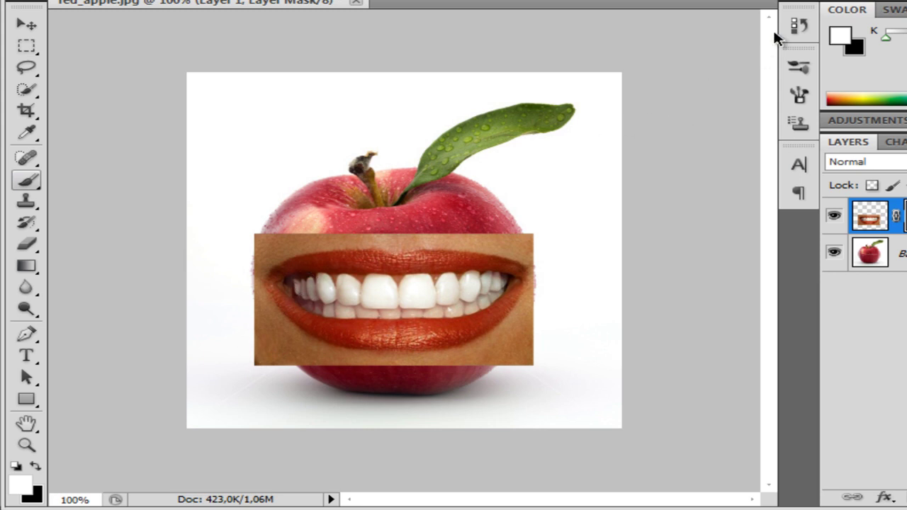
Revert the mouth mask to its Add Layer Mask history state
left_click(794, 27)
left_click(619, 152)
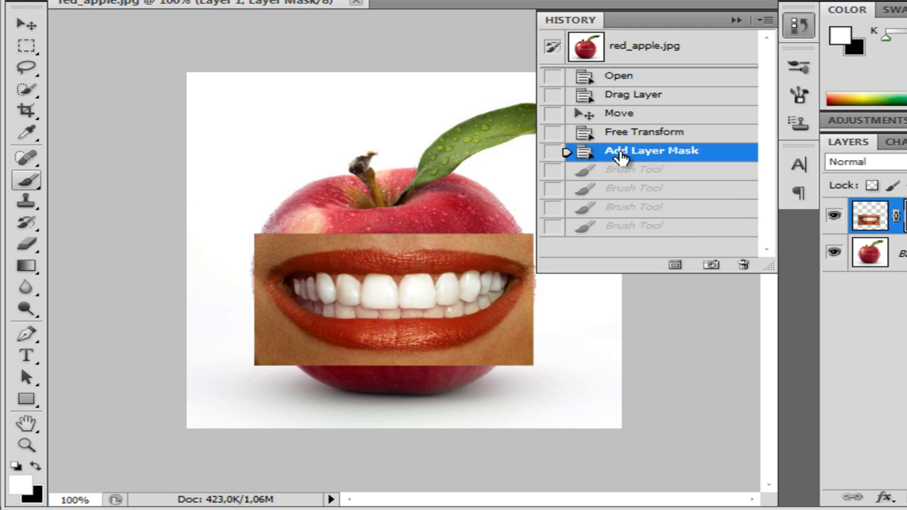
left_click(737, 21)
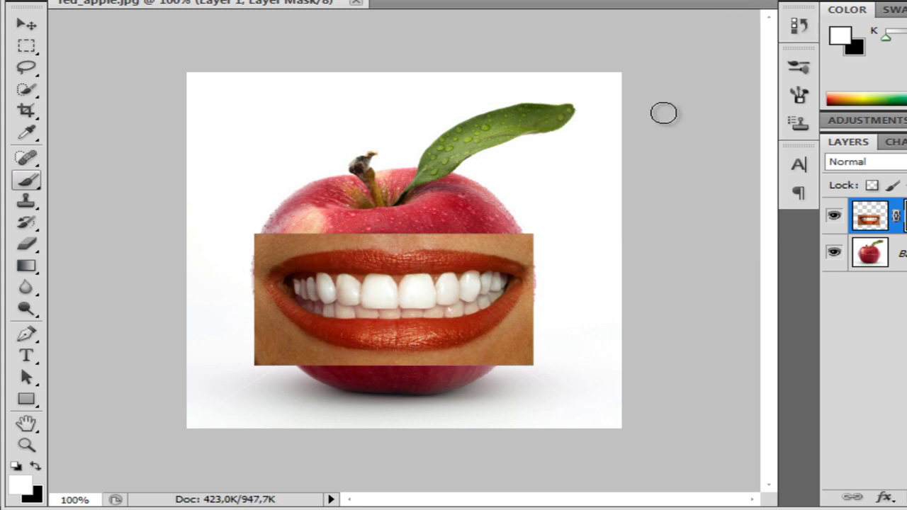
Paint black on the mask to hide the skin at the lips' lower-left and right sides
left_click(35, 468)
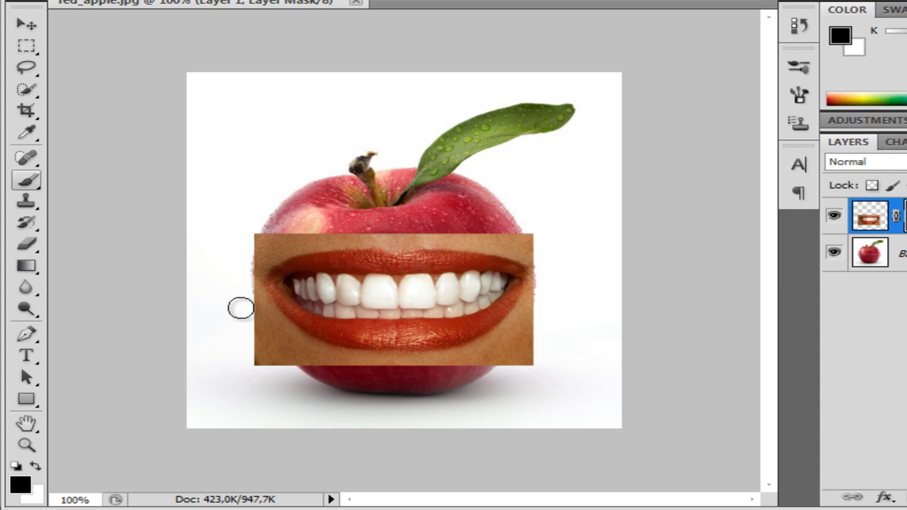
left_click_drag(254, 305, 268, 363)
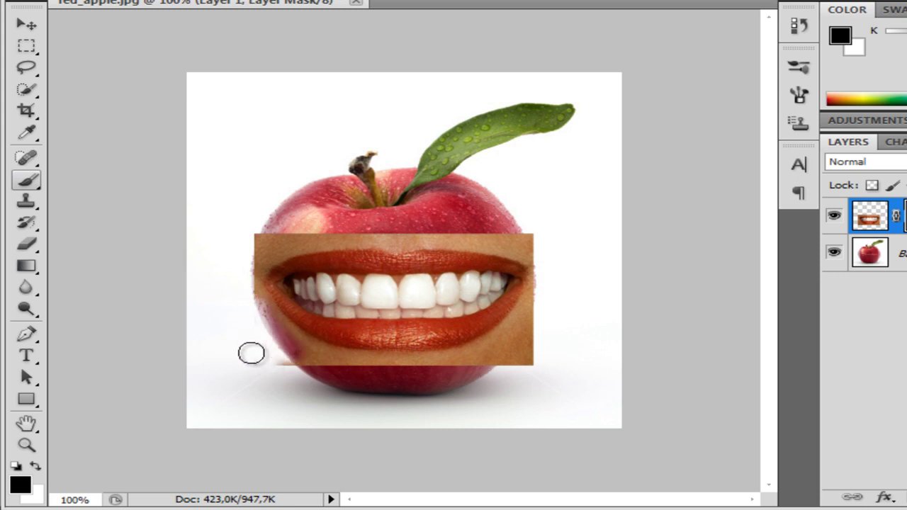
mouse_move(255, 357)
left_mouse_down()
mouse_move(498, 366)
mouse_move(459, 369)
mouse_move(531, 353)
mouse_move(493, 358)
mouse_move(538, 313)
mouse_move(534, 334)
left_mouse_up()
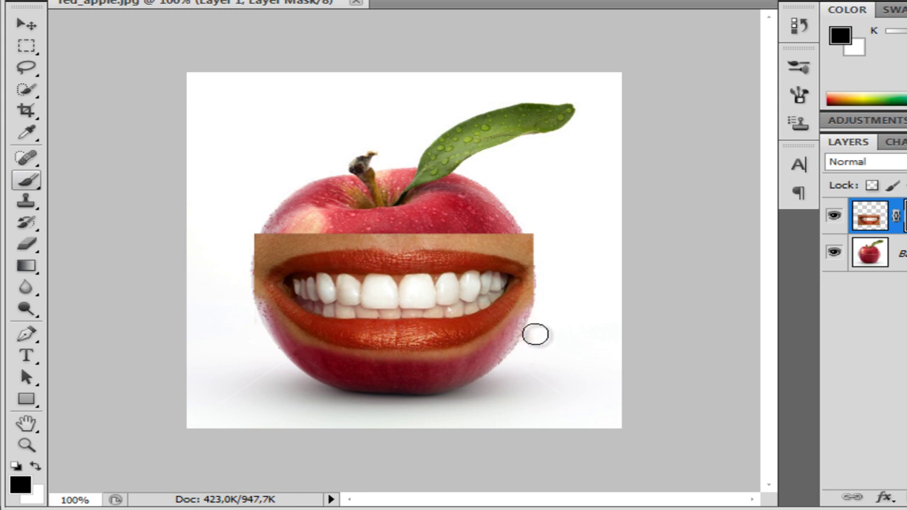
mouse_move(547, 237)
left_mouse_down()
mouse_move(555, 263)
mouse_move(500, 233)
mouse_move(532, 243)
mouse_move(399, 227)
mouse_move(300, 236)
mouse_move(241, 263)
mouse_move(245, 296)
left_mouse_up()
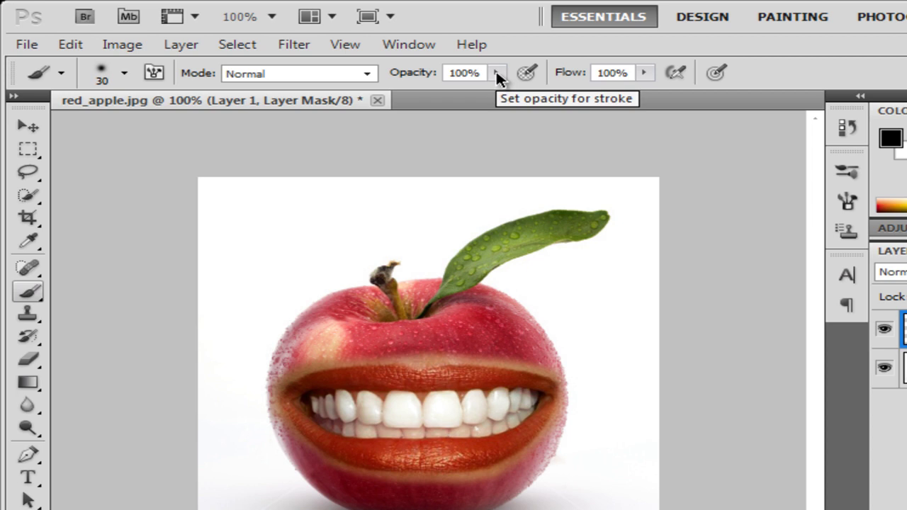
At 29% brush opacity, paint soft mask strokes along the upper lip, lower lip and sides
left_click(499, 75)
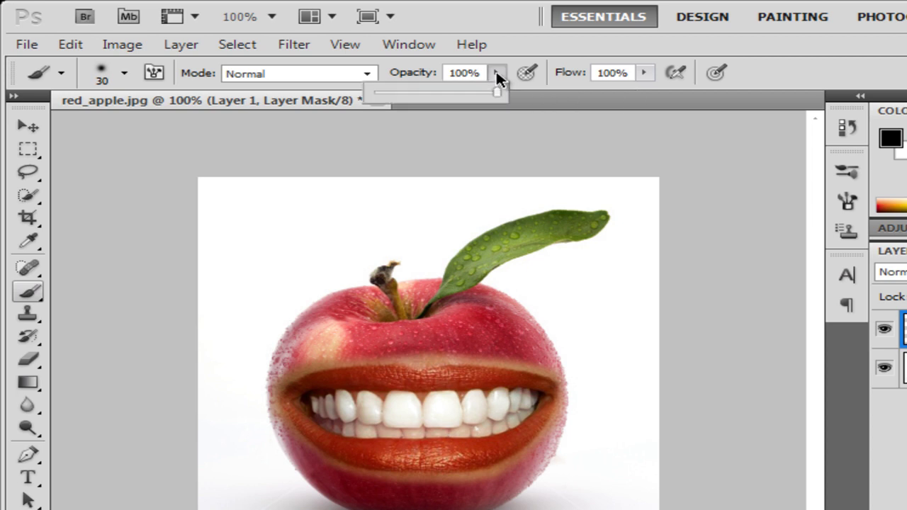
left_click_drag(502, 90, 409, 94)
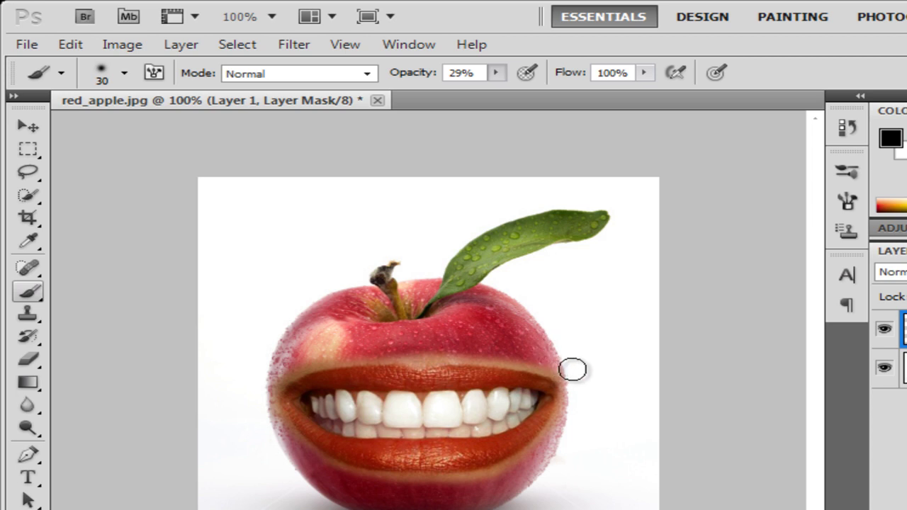
mouse_move(523, 359)
left_mouse_down()
mouse_move(277, 431)
mouse_move(295, 448)
left_mouse_up()
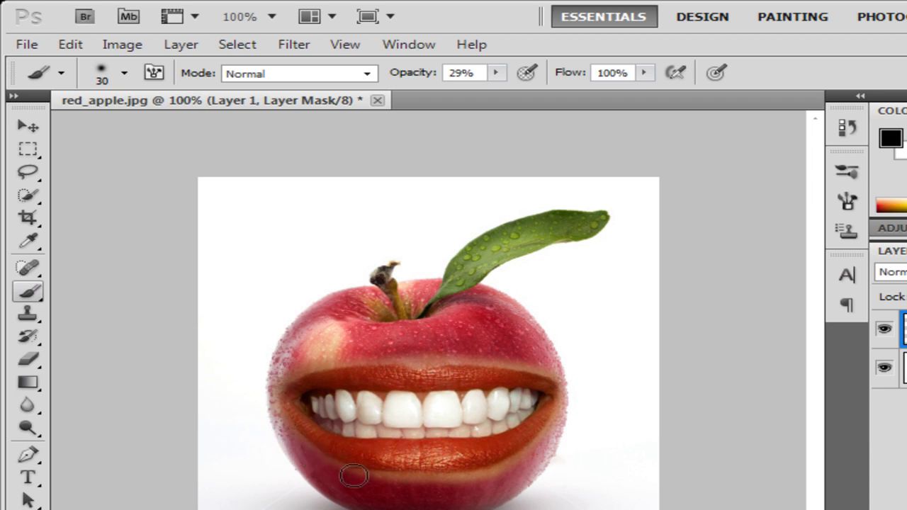
mouse_move(437, 488)
left_mouse_down()
mouse_move(568, 415)
mouse_move(572, 383)
mouse_move(505, 362)
mouse_move(348, 358)
mouse_move(290, 375)
mouse_move(269, 392)
mouse_move(274, 419)
mouse_move(306, 450)
left_mouse_up()
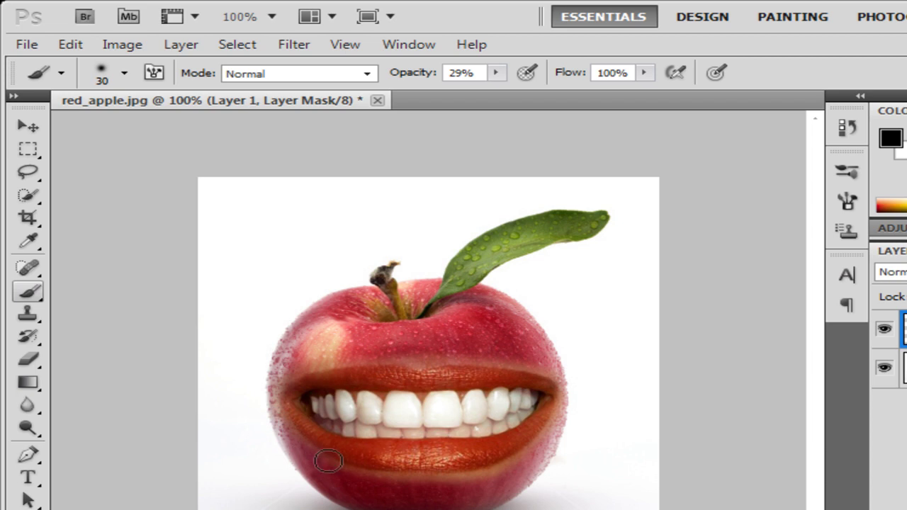
mouse_move(382, 478)
left_mouse_down()
mouse_move(499, 481)
mouse_move(554, 442)
left_mouse_up()
mouse_move(574, 314)
left_mouse_down()
mouse_move(579, 276)
mouse_move(525, 254)
mouse_move(389, 237)
mouse_move(314, 241)
mouse_move(242, 262)
mouse_move(196, 291)
mouse_move(200, 316)
mouse_move(279, 375)
mouse_move(477, 385)
mouse_move(559, 330)
mouse_move(584, 300)
mouse_move(579, 277)
mouse_move(532, 253)
mouse_move(451, 244)
mouse_move(291, 244)
mouse_move(212, 275)
mouse_move(191, 318)
mouse_move(213, 317)
mouse_move(265, 364)
mouse_move(339, 390)
mouse_move(470, 385)
mouse_move(578, 333)
mouse_move(577, 307)
mouse_move(494, 371)
mouse_move(425, 389)
mouse_move(213, 275)
mouse_move(312, 249)
mouse_move(458, 245)
mouse_move(515, 248)
mouse_move(574, 270)
mouse_move(592, 292)
mouse_move(575, 298)
mouse_move(548, 338)
mouse_move(496, 371)
mouse_move(423, 387)
mouse_move(328, 383)
mouse_move(257, 366)
mouse_move(214, 316)
mouse_move(218, 280)
mouse_move(282, 257)
mouse_move(529, 251)
mouse_move(573, 276)
mouse_move(575, 310)
mouse_move(490, 397)
mouse_move(557, 387)
left_mouse_up()
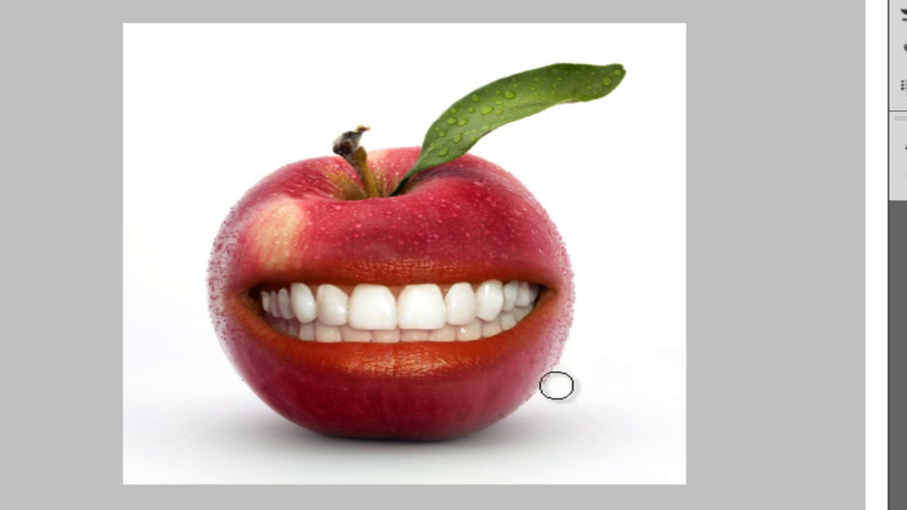
Blend the lower lip edge with one more stroke, then target Layer 1's pixels instead of its mask
mouse_move(557, 387)
left_mouse_down()
mouse_move(395, 402)
mouse_move(336, 395)
mouse_move(370, 400)
mouse_move(354, 401)
mouse_move(277, 386)
mouse_move(314, 378)
mouse_move(470, 389)
mouse_move(548, 377)
mouse_move(589, 301)
left_mouse_up()
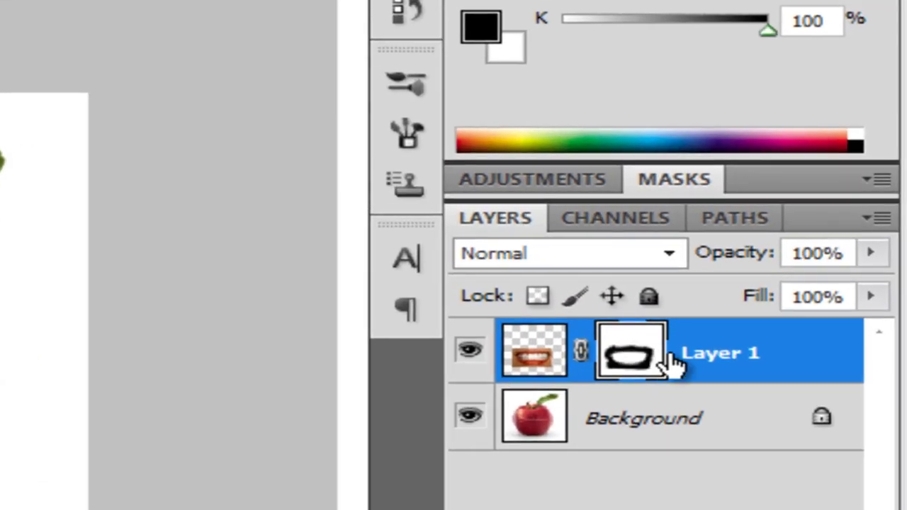
left_click(537, 349)
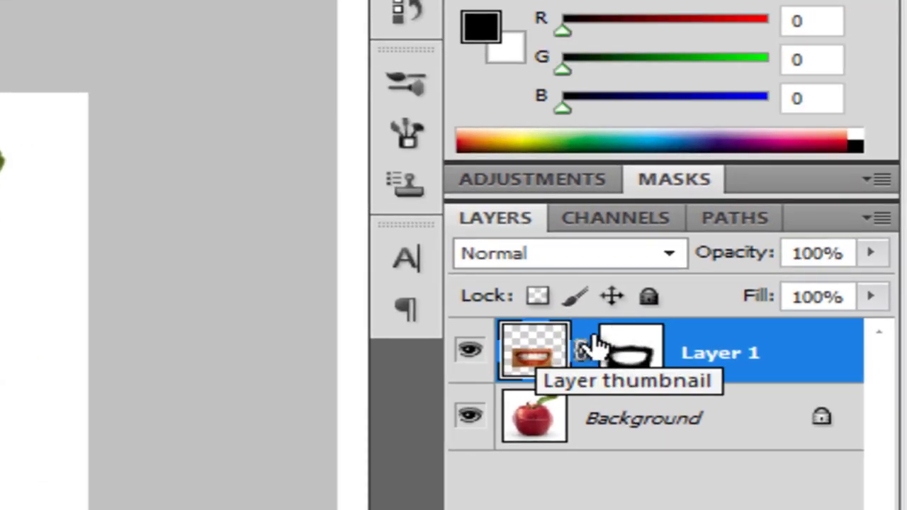
left_click(629, 347)
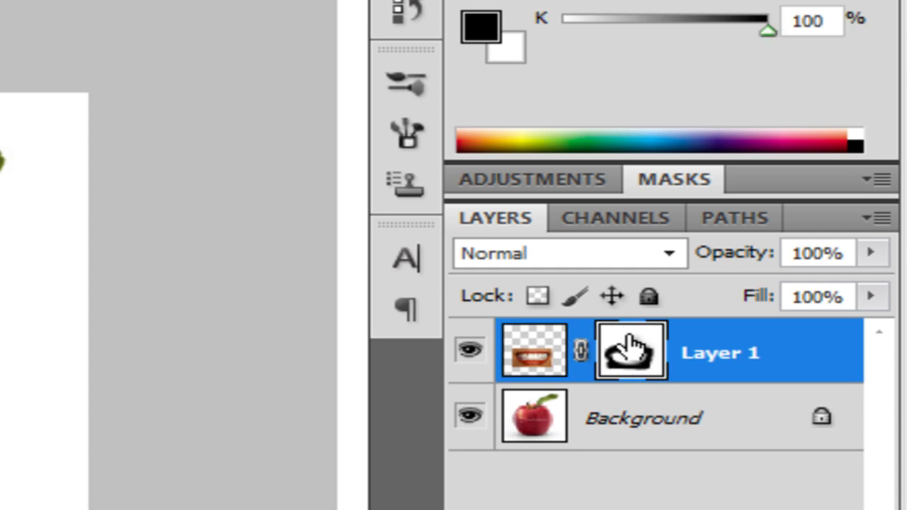
left_click(533, 346)
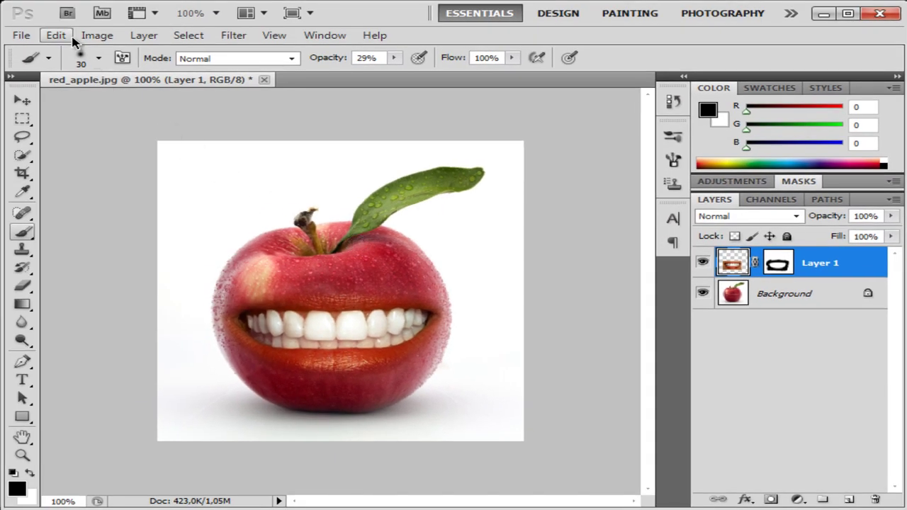
Apply Hue/Saturation to the lips with hue -12 and saturation -22
left_click(96, 35)
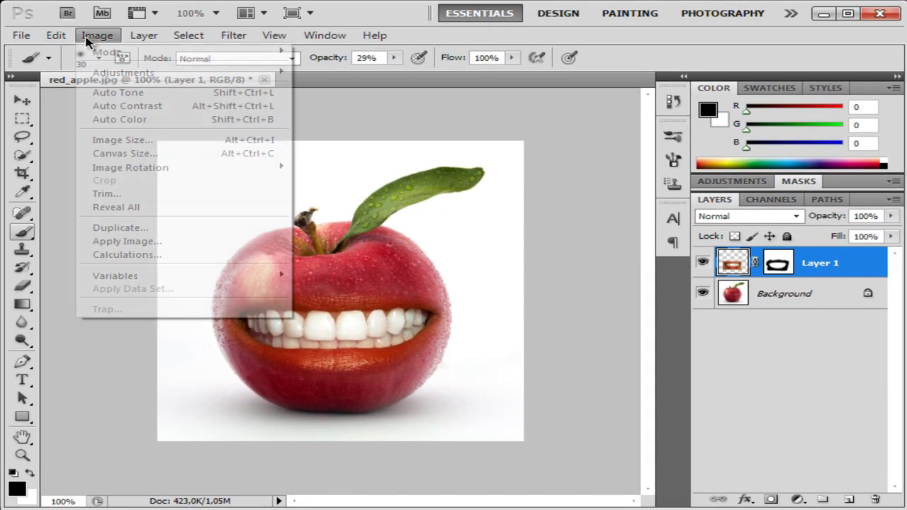
mouse_move(123, 72)
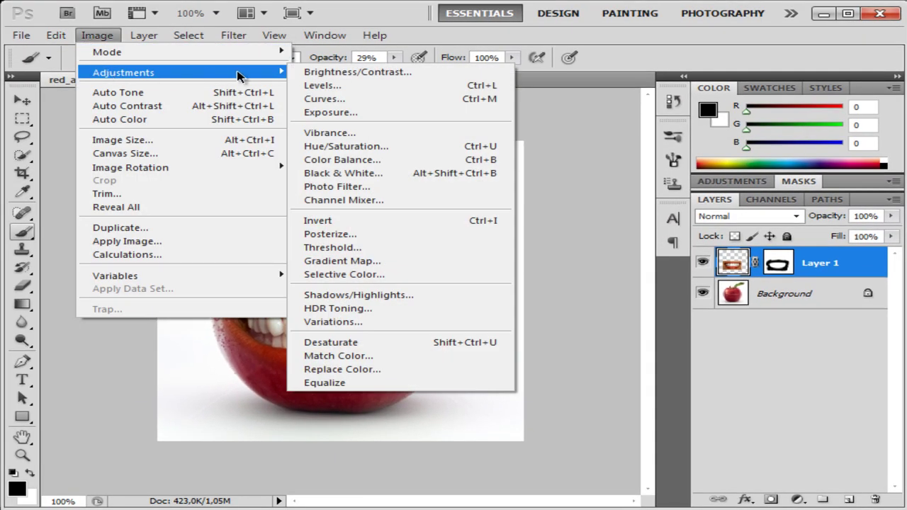
left_click(337, 148)
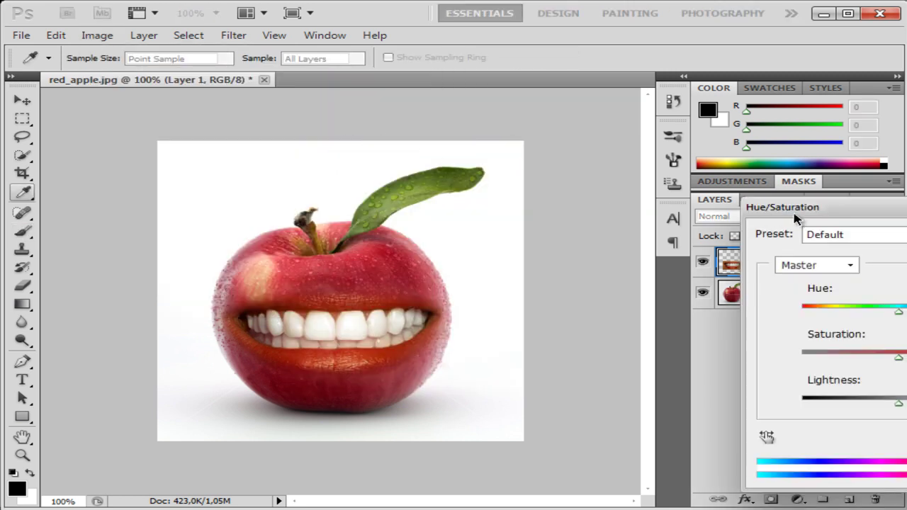
mouse_move(893, 213)
left_mouse_down()
mouse_move(397, 149)
mouse_move(626, 174)
left_mouse_up()
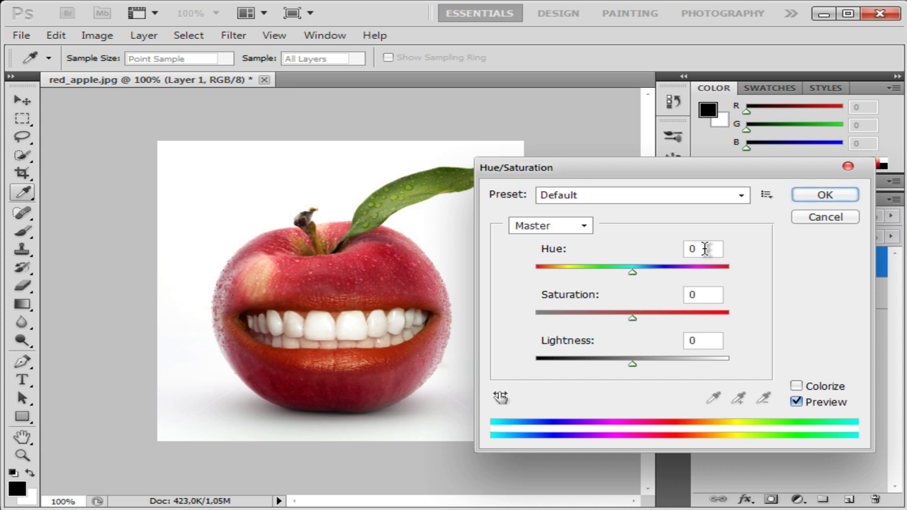
left_click_drag(633, 276, 621, 277)
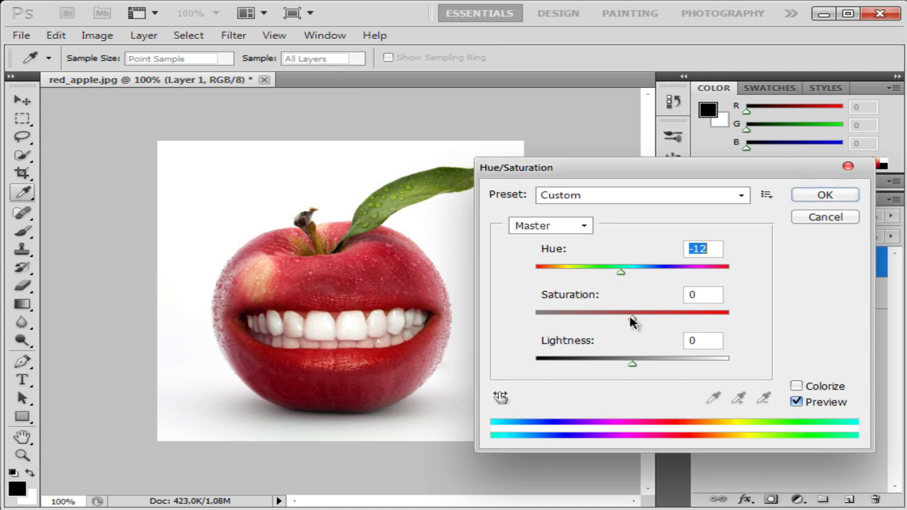
left_click_drag(633, 321, 609, 321)
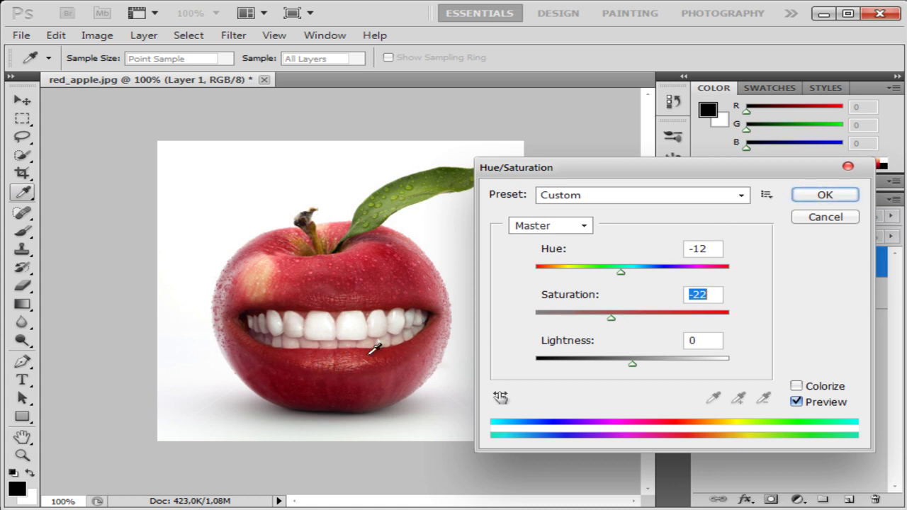
left_click(828, 196)
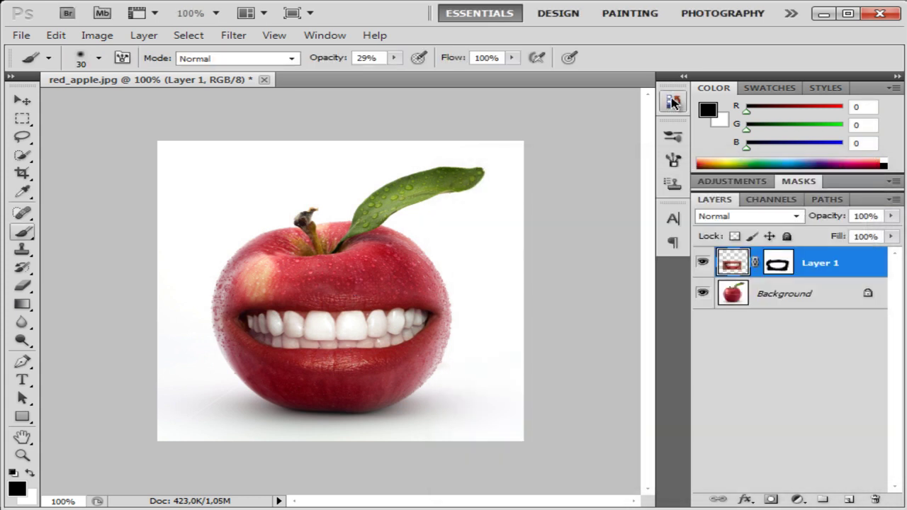
Step back in History, then restore the Hue/Saturation state
left_click(673, 103)
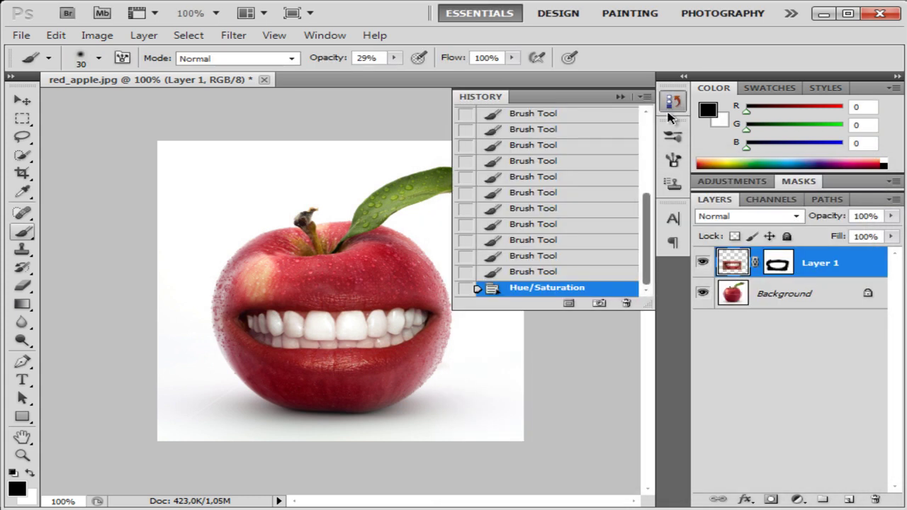
left_click(528, 274)
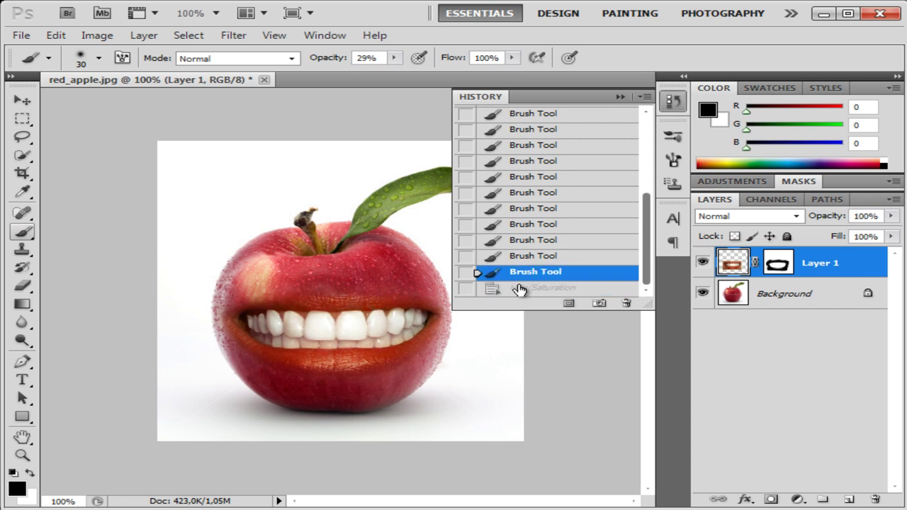
left_click(527, 289)
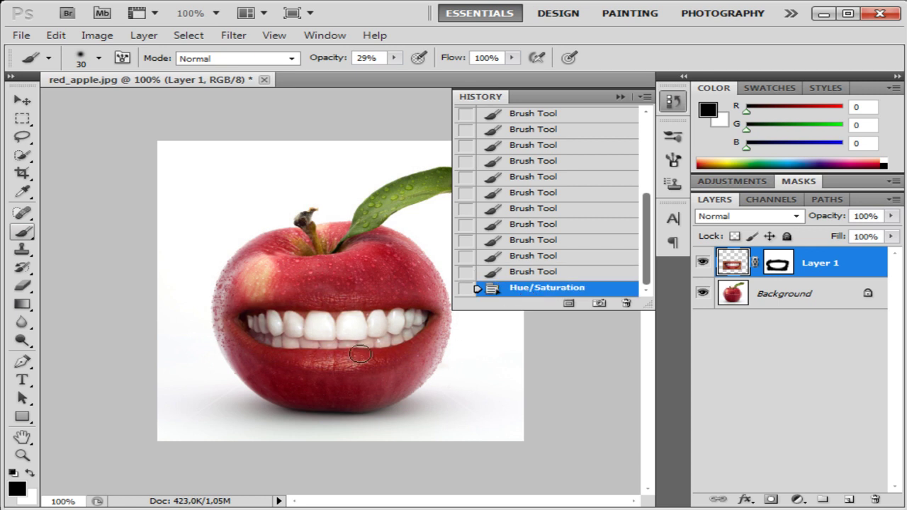
left_click(621, 98)
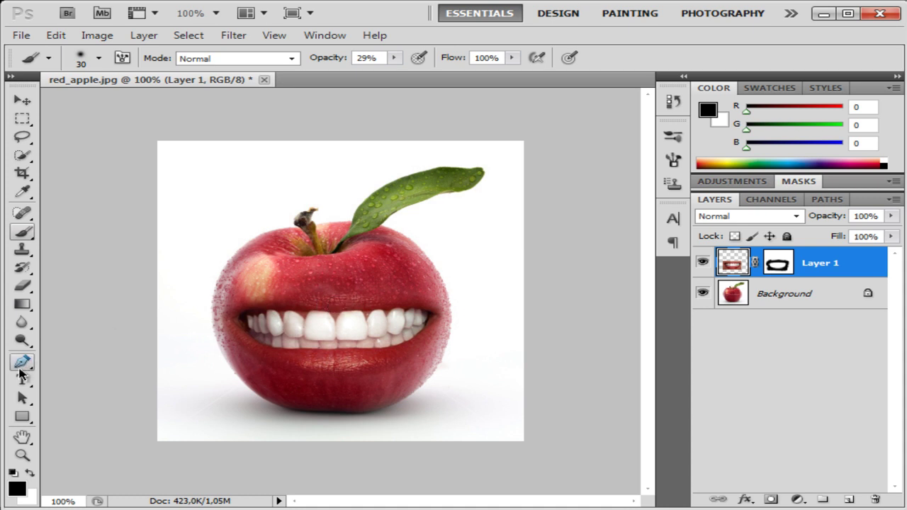
Add 14 pt text 'Nama Kelas' above the apple
left_click(22, 380)
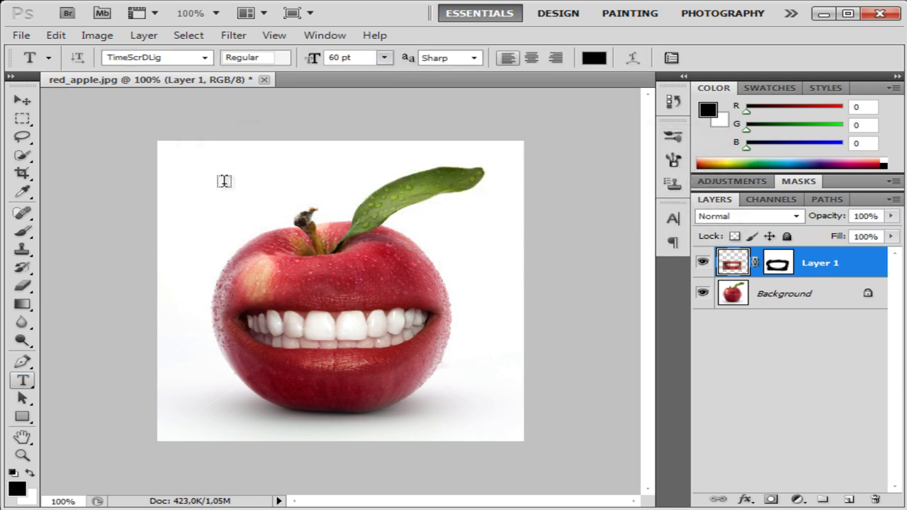
left_click(216, 184)
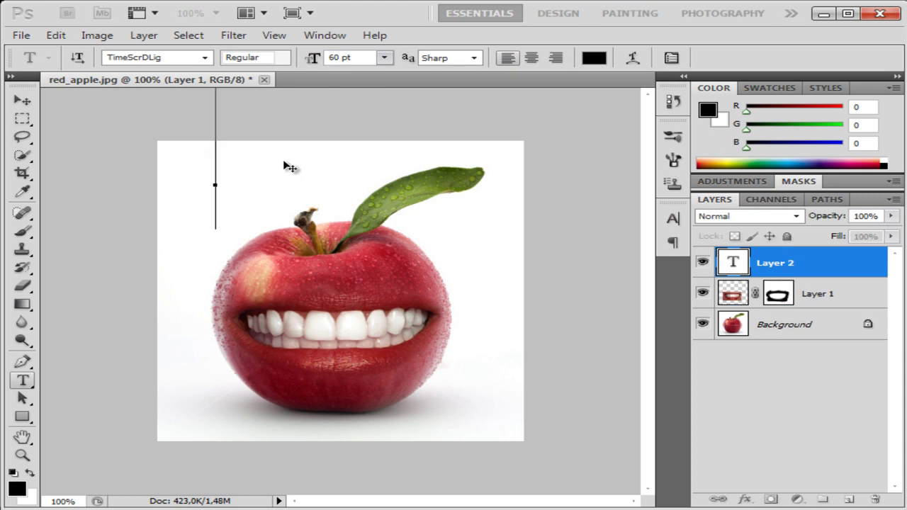
left_click(386, 58)
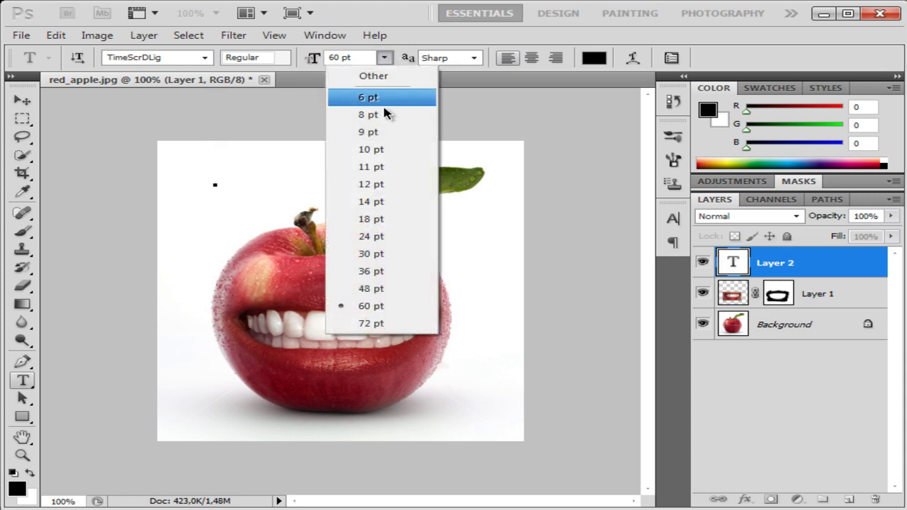
left_click(380, 203)
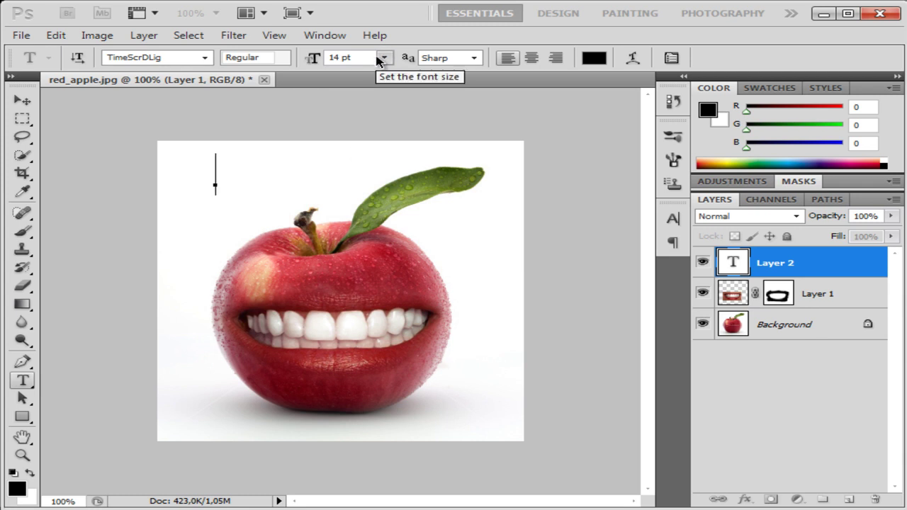
type("Na")
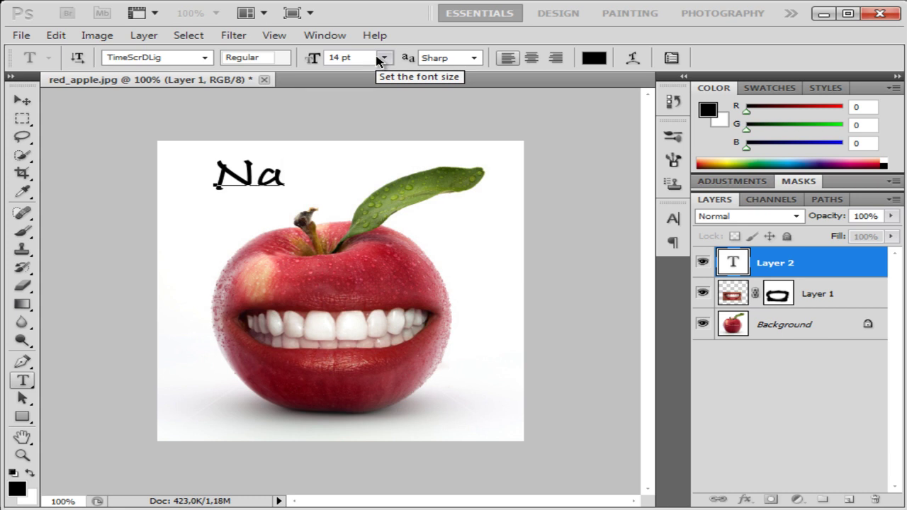
type("ma Ke")
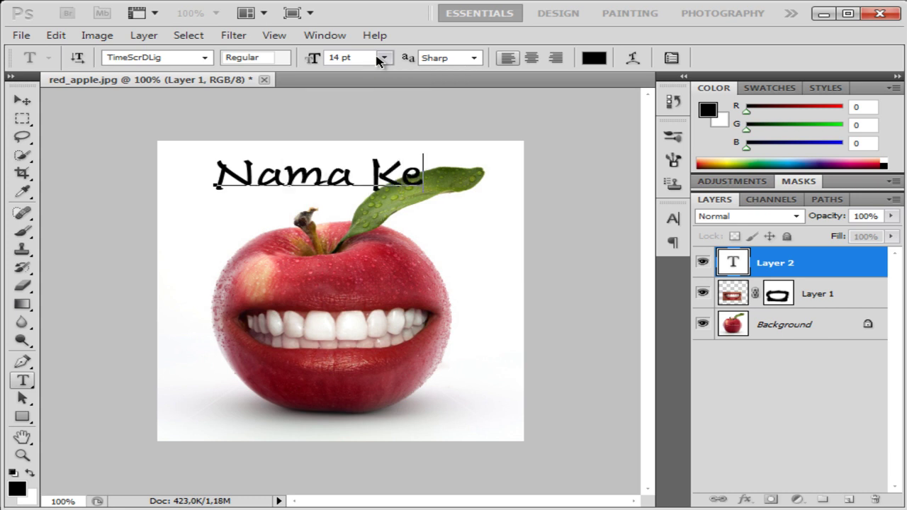
type("las")
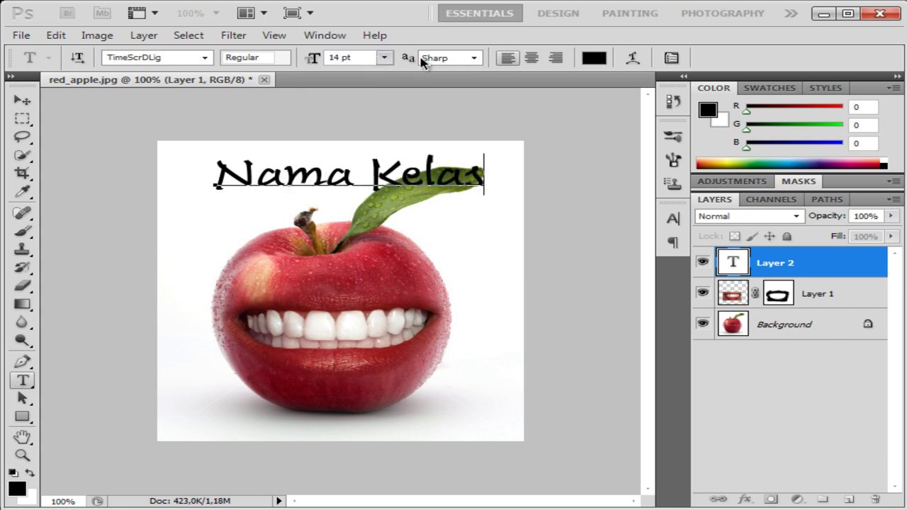
Select all of the 'Nama Kelas' text and colour it with the blue swatch
left_click_drag(497, 175, 215, 174)
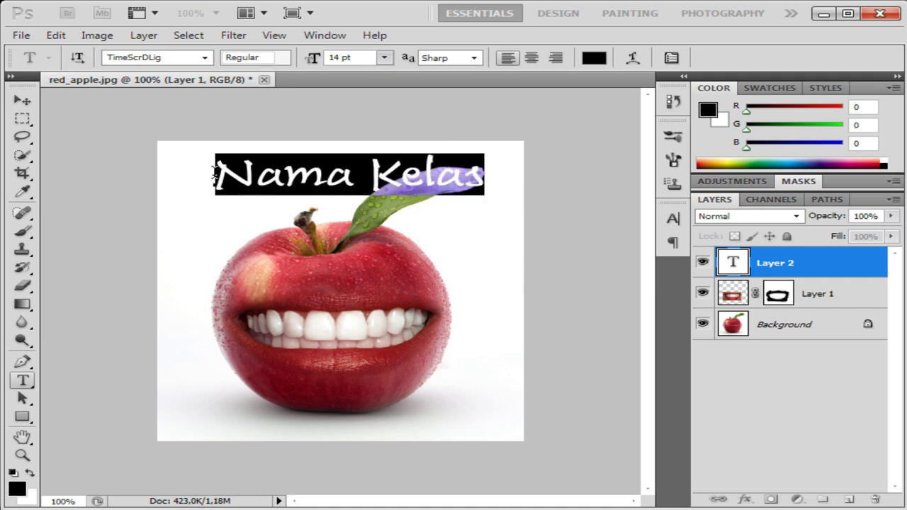
left_click(773, 89)
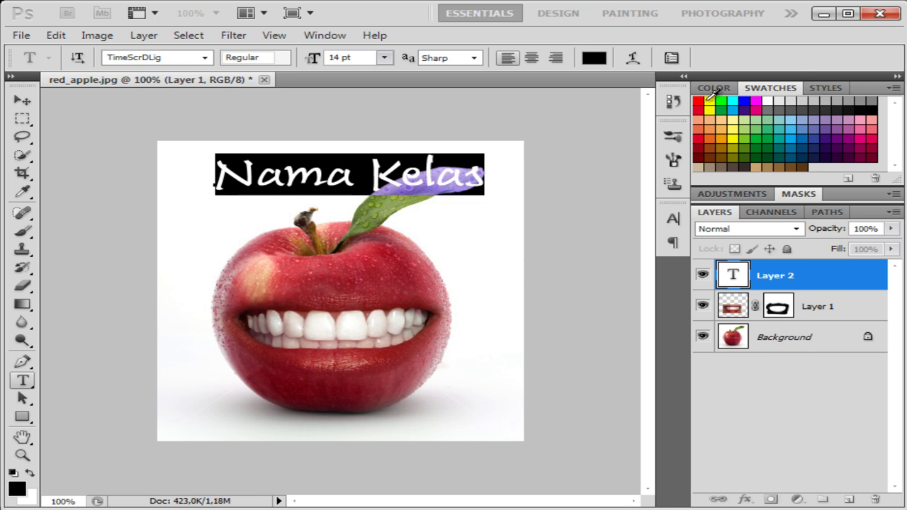
left_click(745, 101)
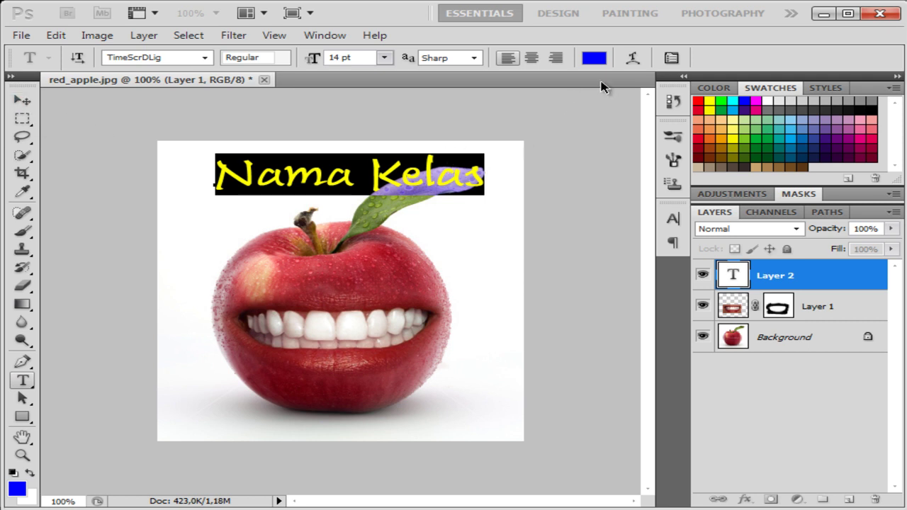
Warp the Nama Kelas text with the Bulge style, accepting the faux bold removal
left_click(633, 61)
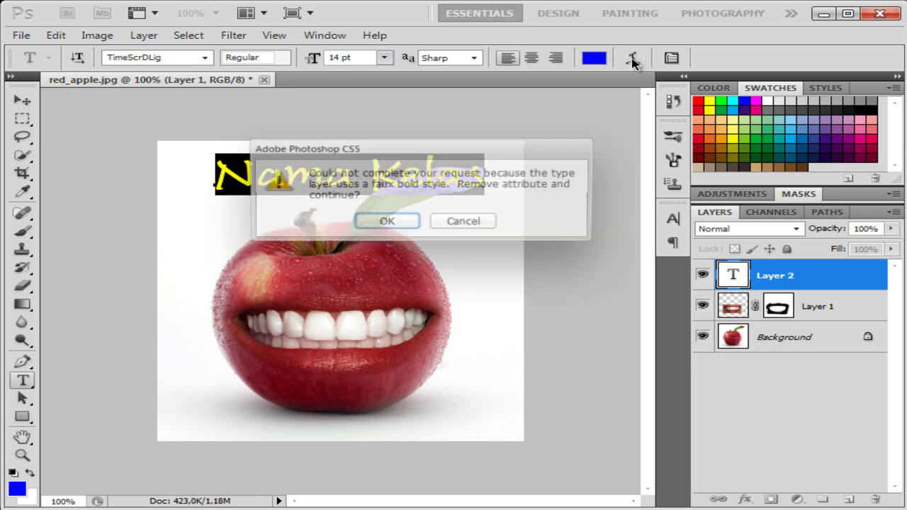
left_click(386, 222)
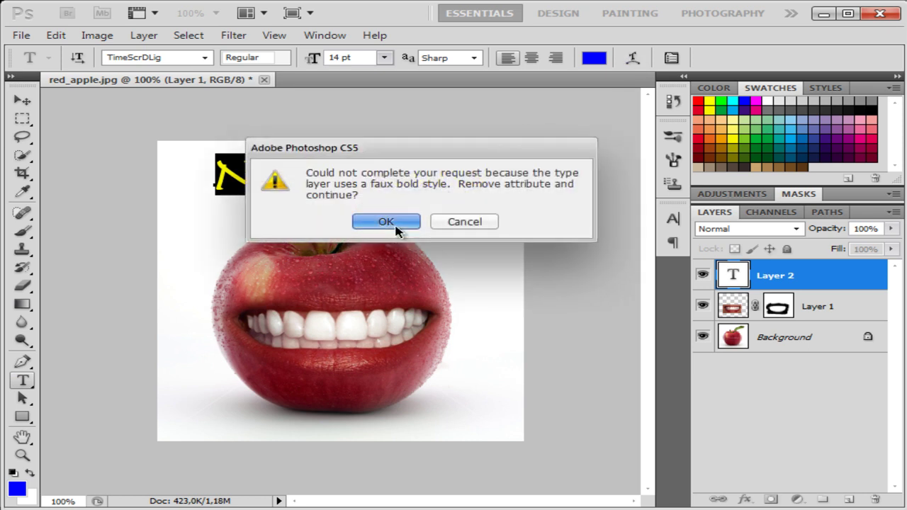
left_click_drag(624, 137, 671, 140)
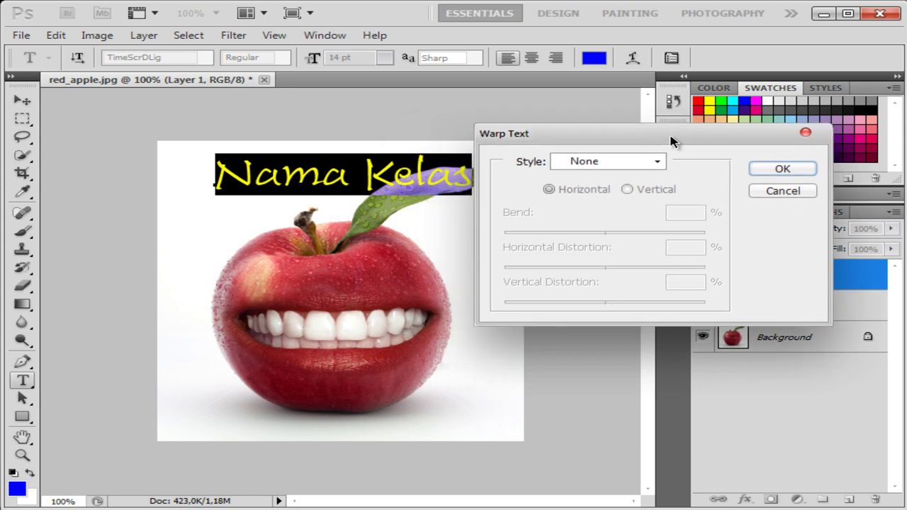
left_click(659, 165)
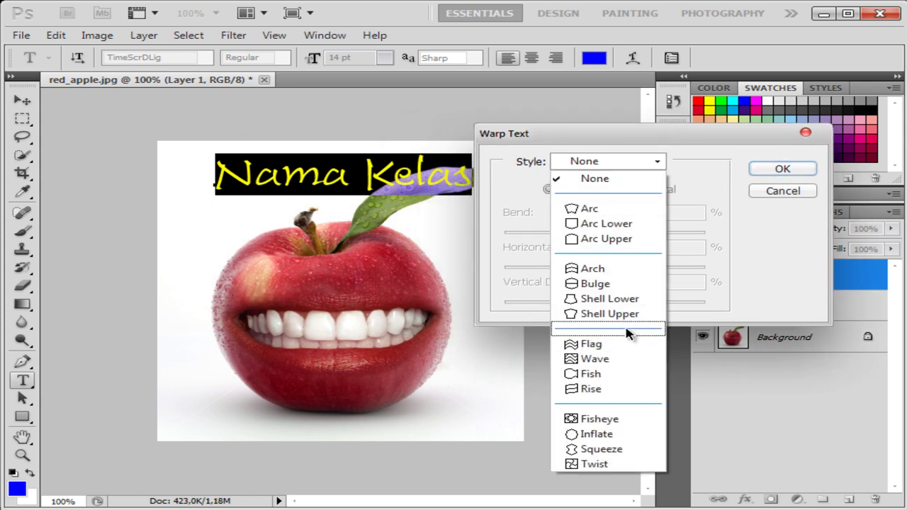
left_click(627, 289)
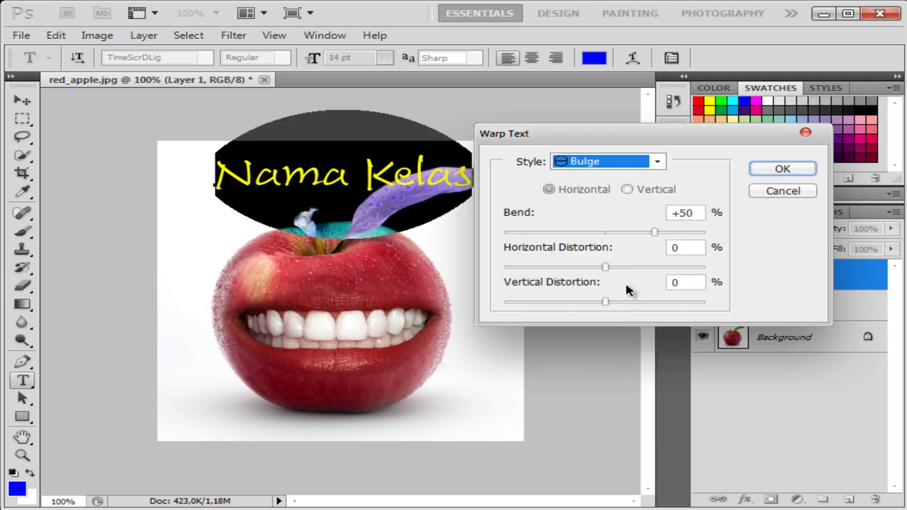
left_click(804, 168)
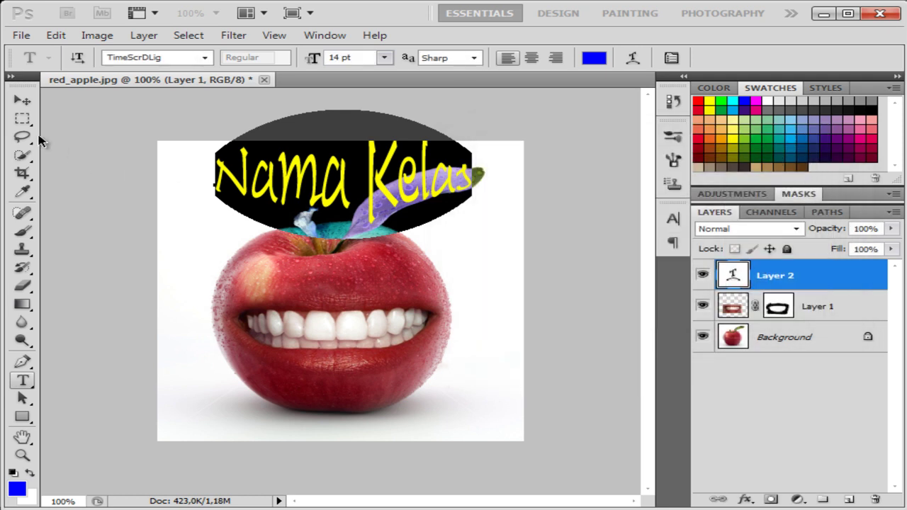
left_click(22, 101)
Move the Nama Kelas text down and left over the apple's bottom
key("shift+Left")
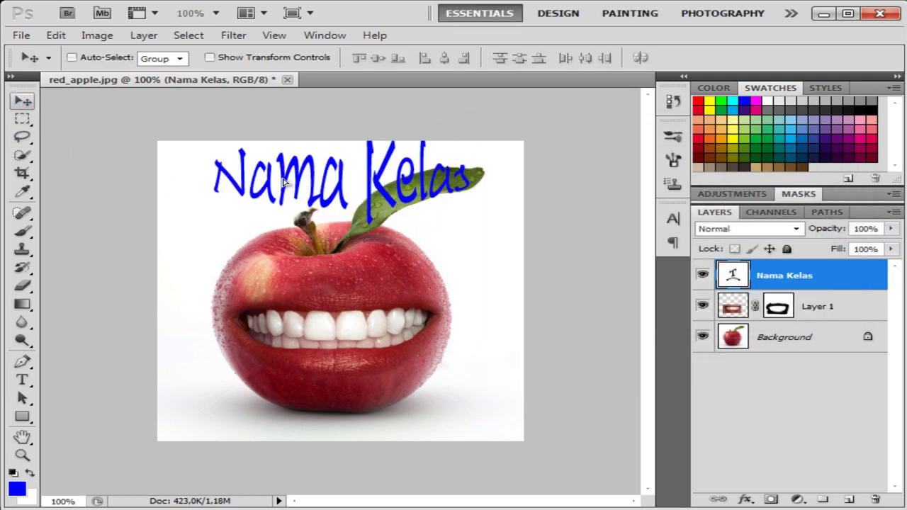
key("shift+Left")
key("shift+Left")
key("shift+Left")
key("shift+Down")
key("shift+Down")
left_click_drag(253, 187, 258, 401)
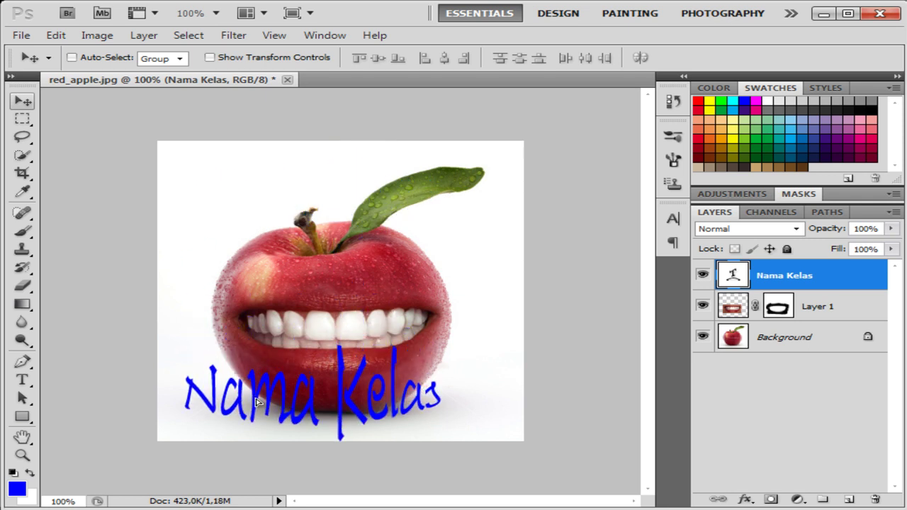
left_click_drag(258, 401, 248, 400)
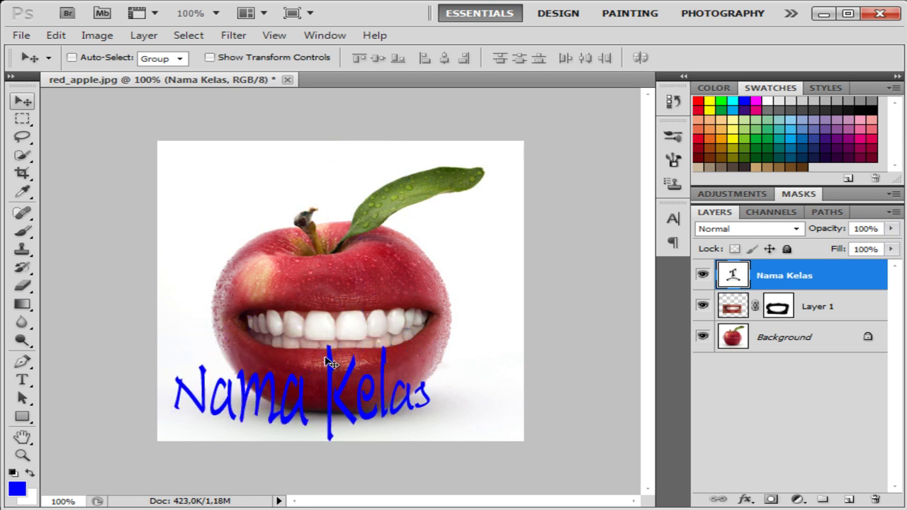
Resize the text to 12 pt and drag it back up to the apple's top
left_click(21, 383)
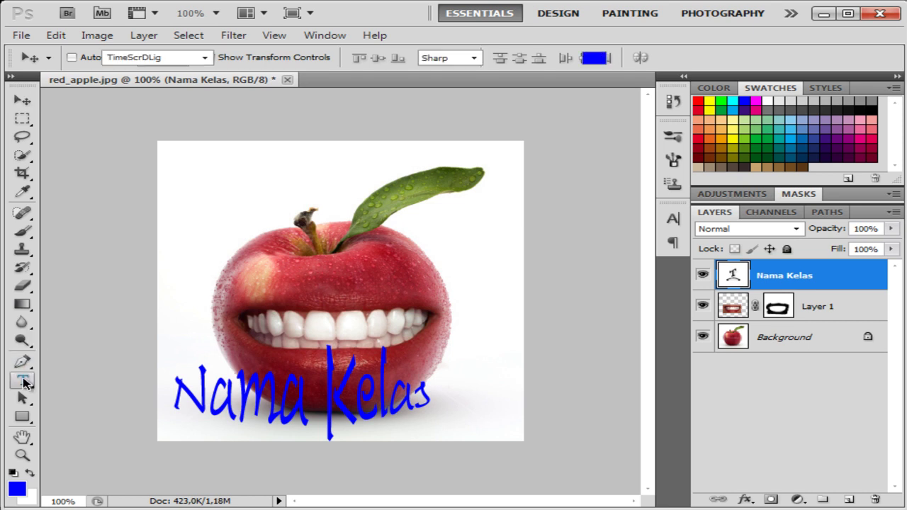
left_click(387, 58)
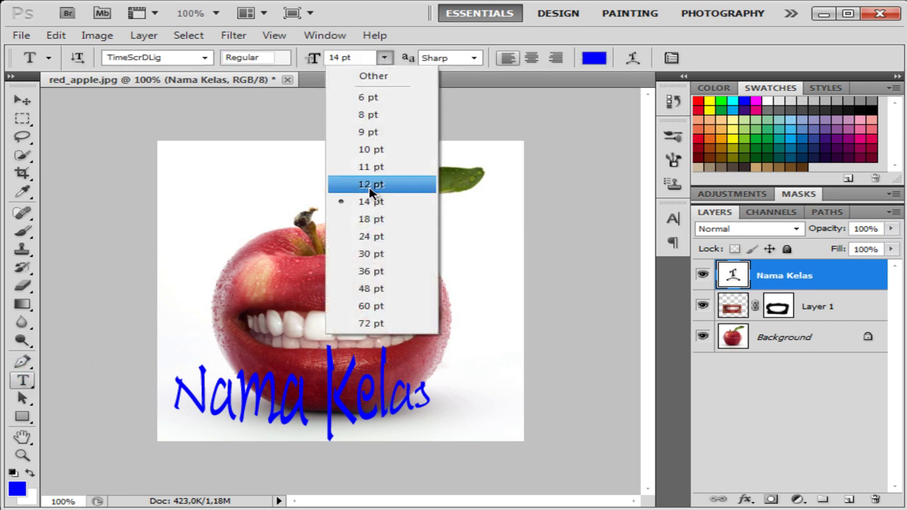
left_click(370, 185)
left_click(22, 100)
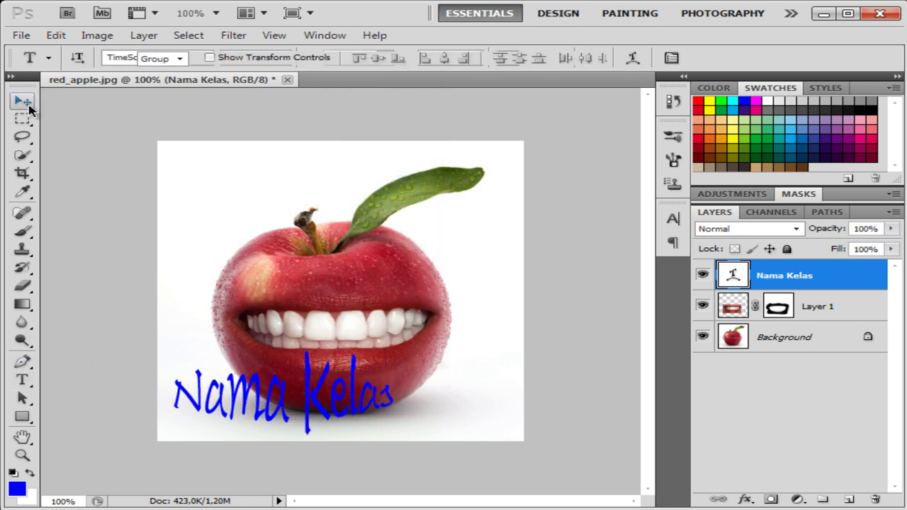
mouse_move(236, 399)
left_mouse_down()
mouse_move(241, 187)
mouse_move(229, 192)
left_mouse_up()
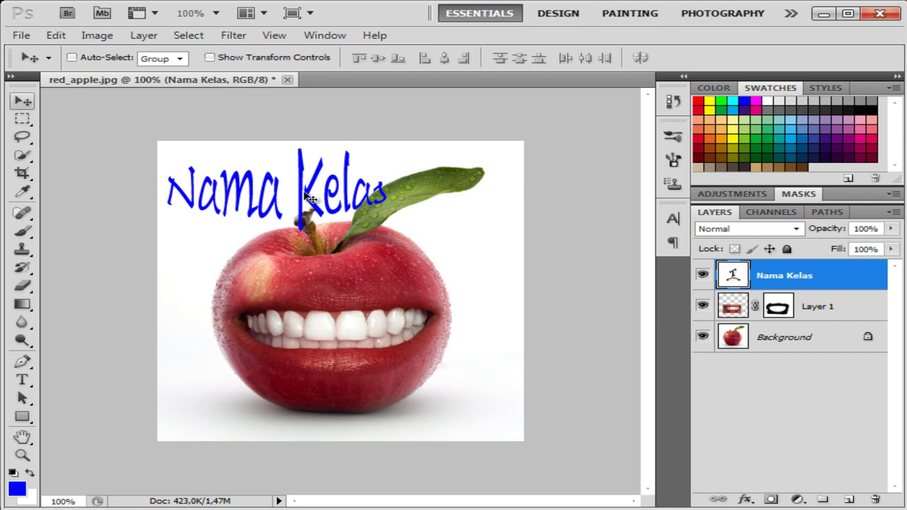
In Save As, browse to Local Disk (D:) > DATA SISWA > KELAS 6 and select KELAS 6E
left_click(22, 34)
left_click(61, 255)
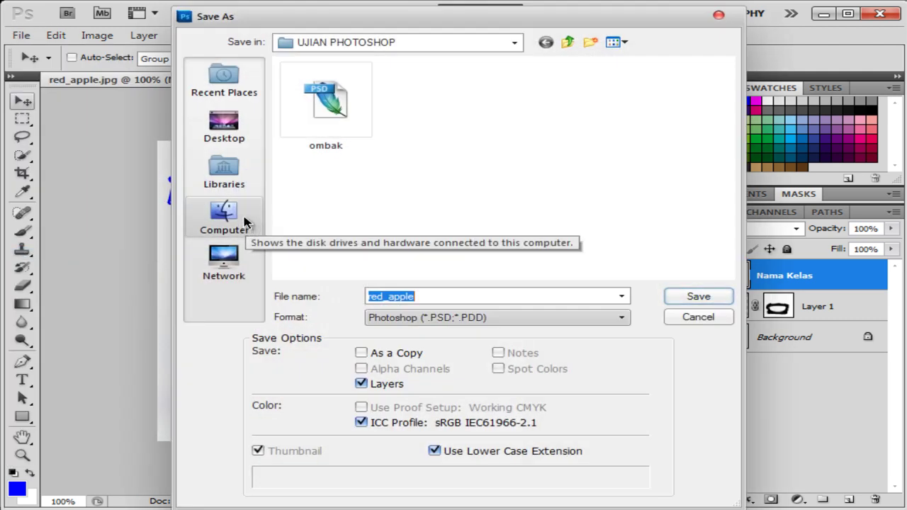
left_click(244, 224)
double_click(528, 99)
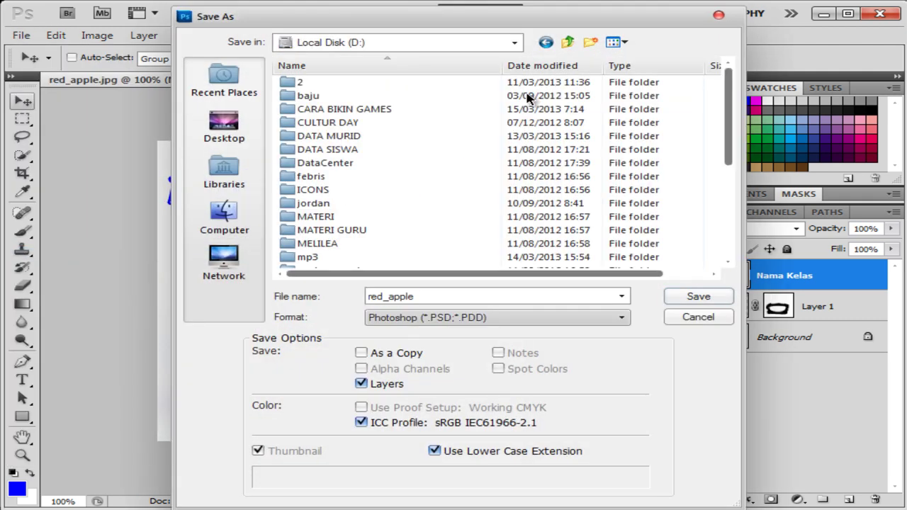
double_click(341, 150)
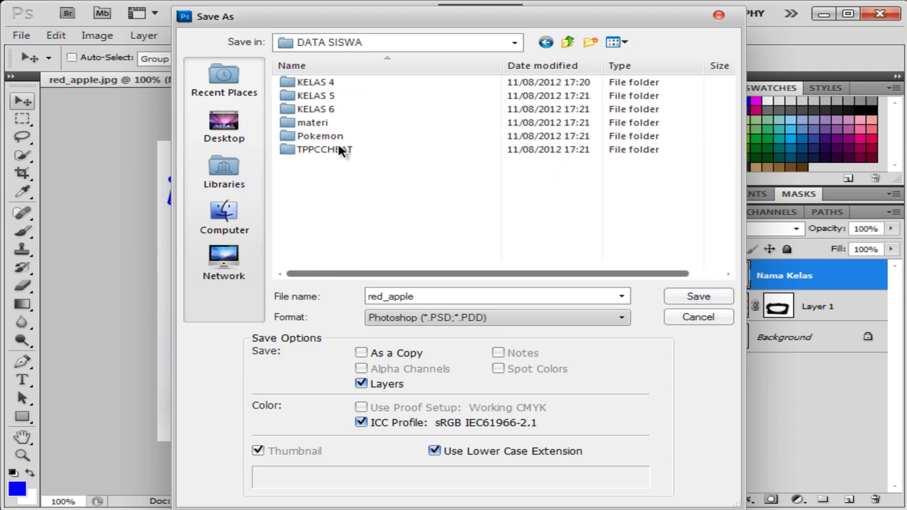
double_click(324, 110)
left_click(321, 139)
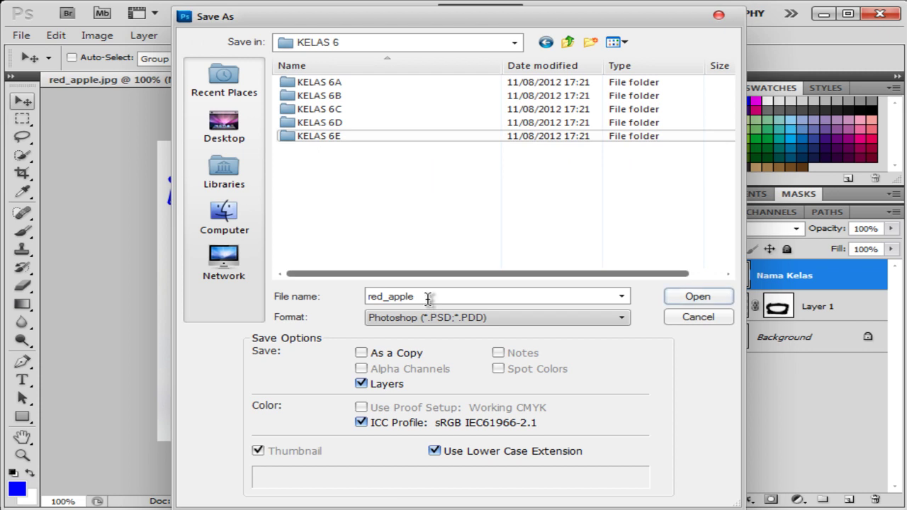